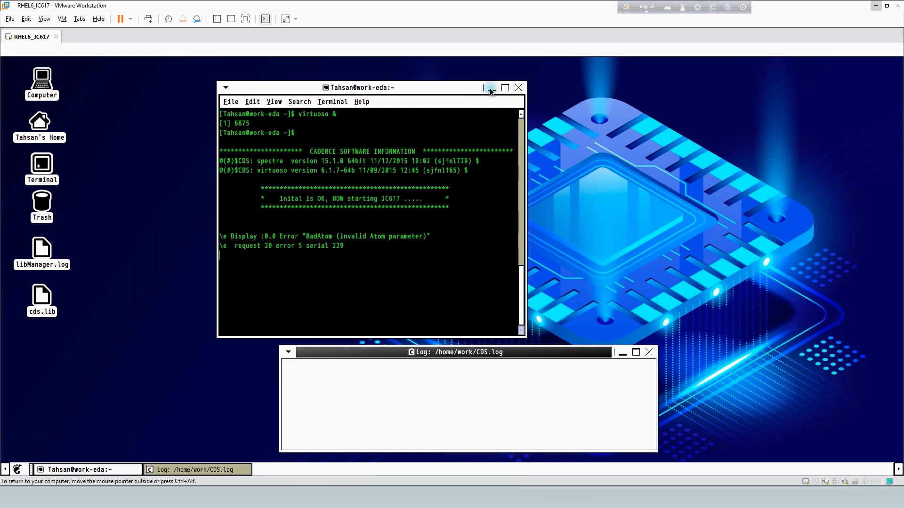
Reposition the Virtuoso log window and open the Library Manager.
left_click_drag(388, 351, 377, 161)
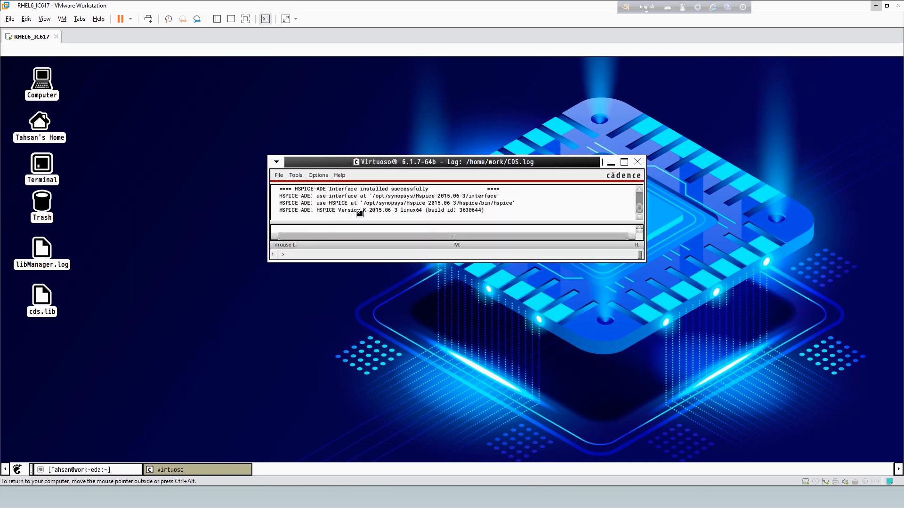
left_click(296, 175)
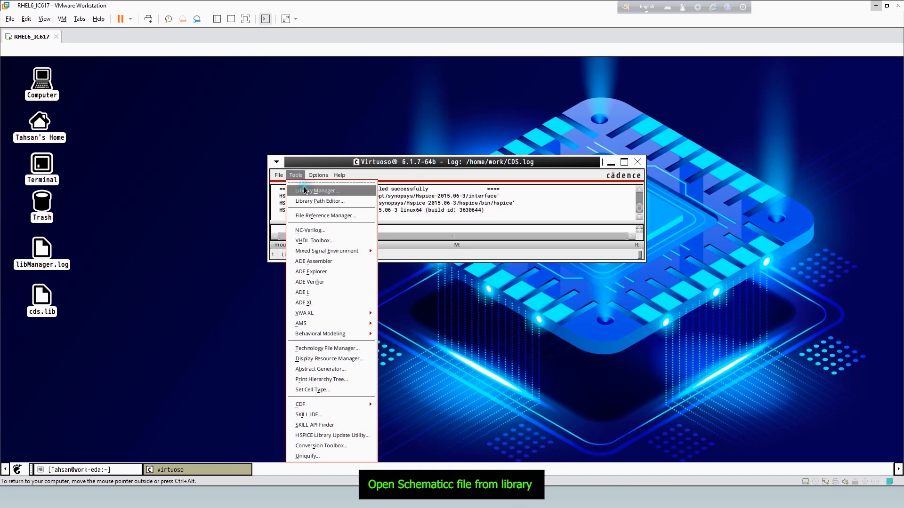
left_click(303, 190)
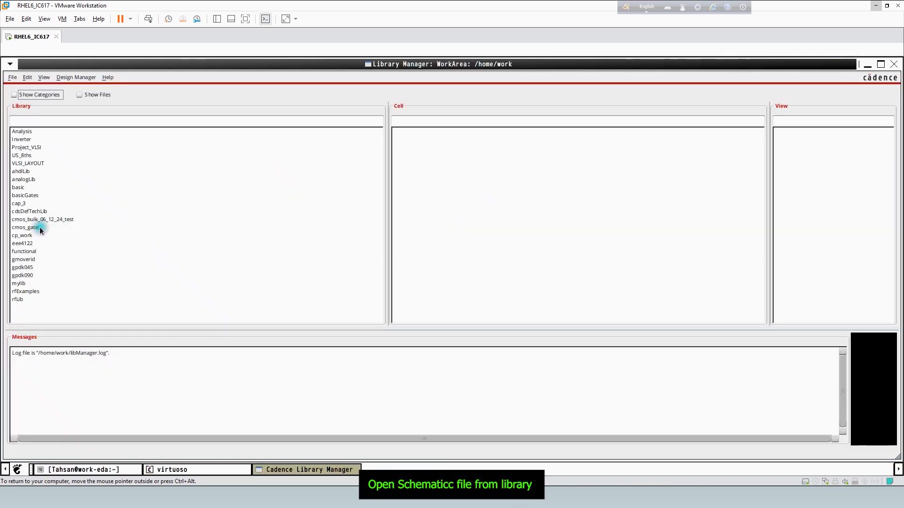
Open the schematic view of the Inverter cell from the cmos_gates library for editing.
left_click(40, 229)
scroll(425, 213, "down", 15)
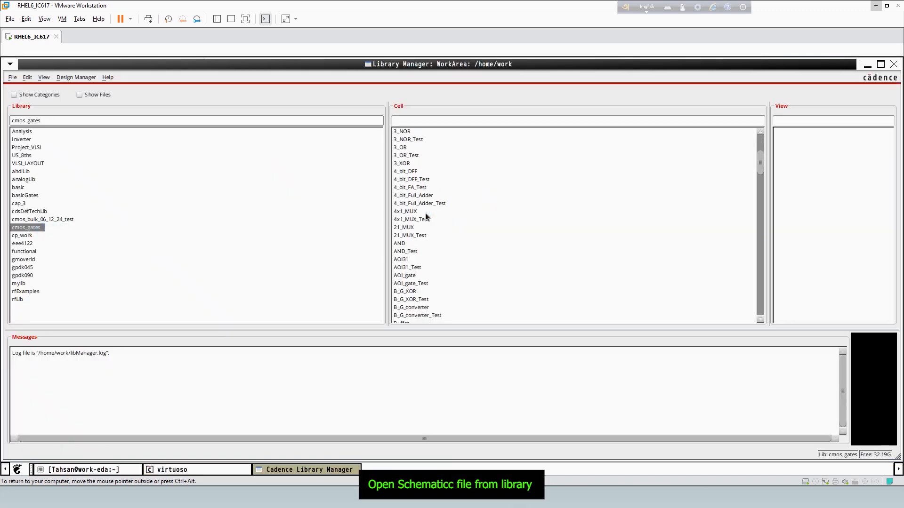
scroll(425, 213, "down", 10)
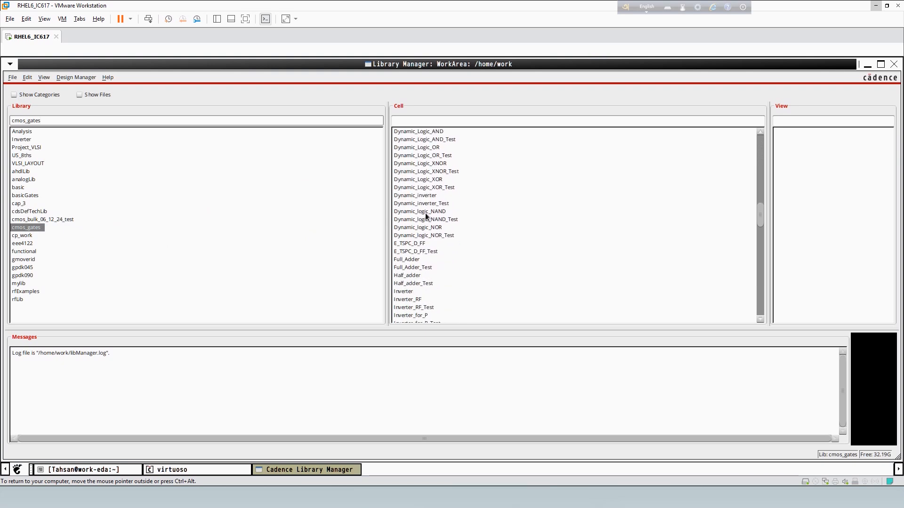
left_click(400, 267)
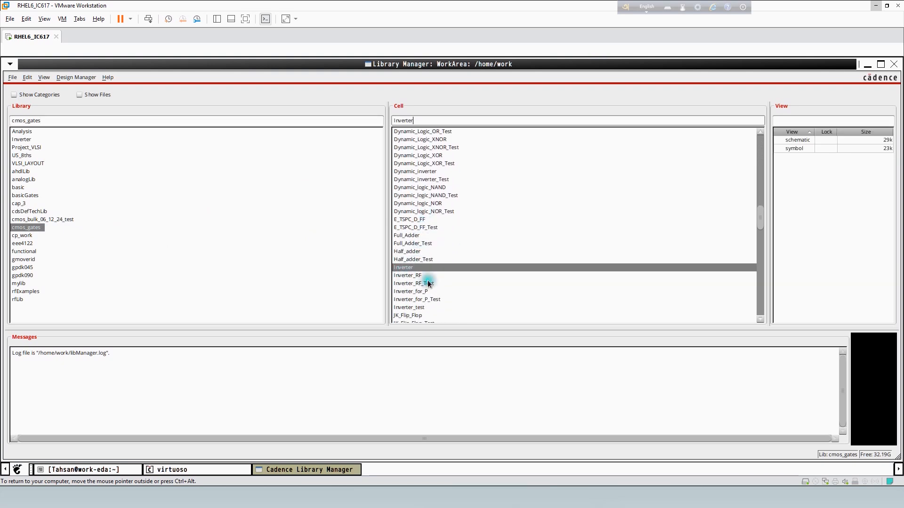
left_click(798, 140)
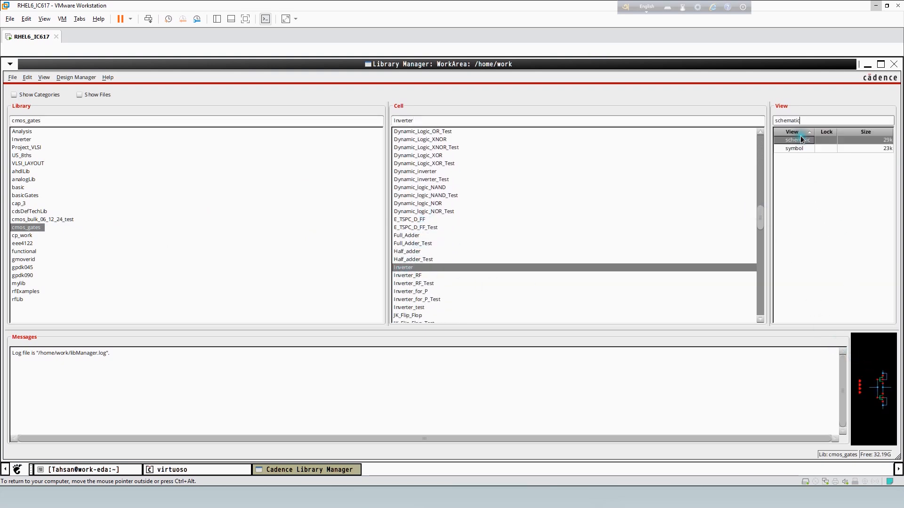
right_click(799, 140)
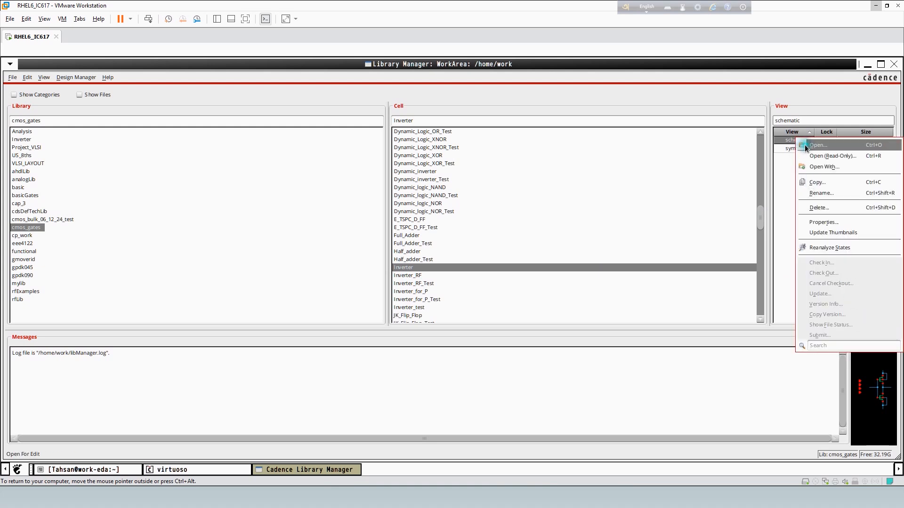
left_click(804, 145)
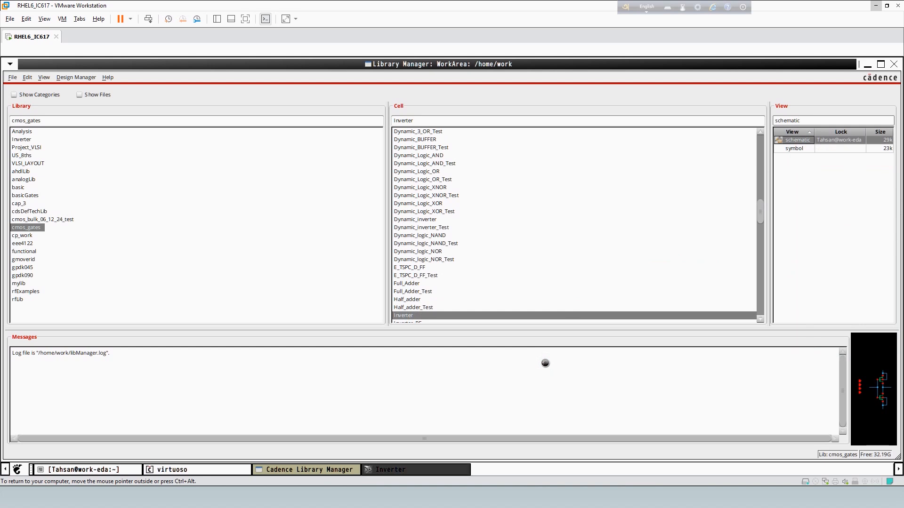
Bring the Inverter schematic window to the front, maximize it and fit the whole circuit in view.
left_click(418, 469)
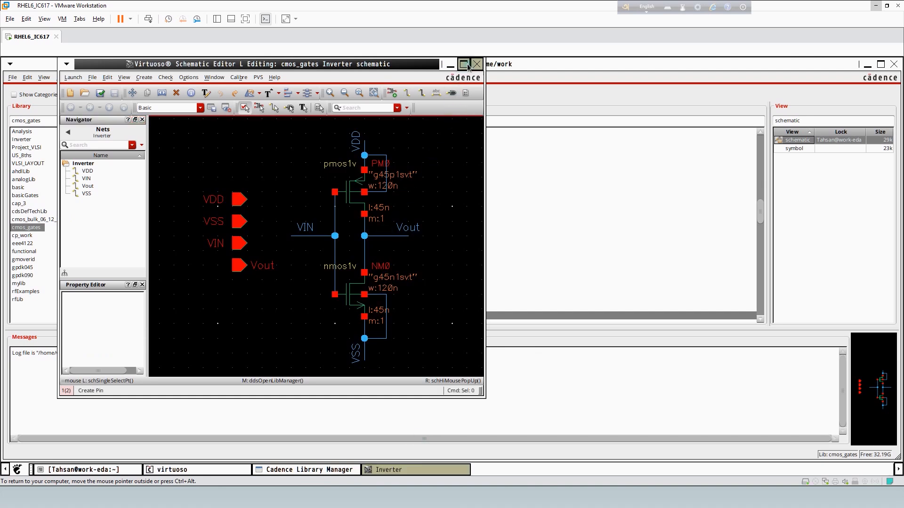
left_click(464, 65)
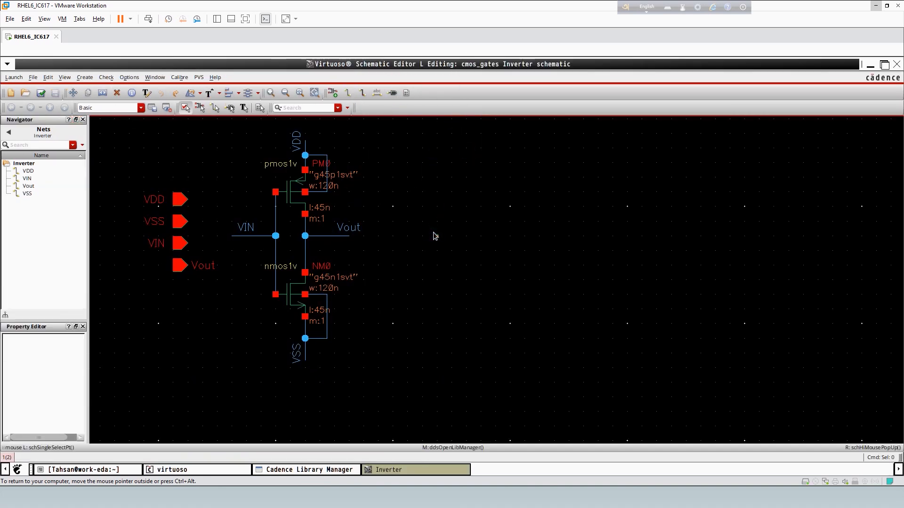
key("f")
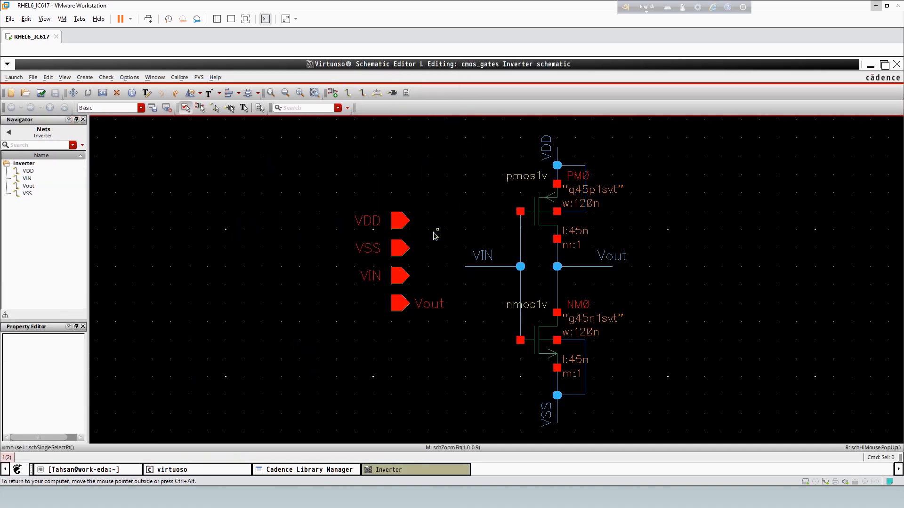
Launch Layout XL from the Inverter schematic, creating a new layout view with automatic configuration.
left_click(14, 78)
left_click(22, 140)
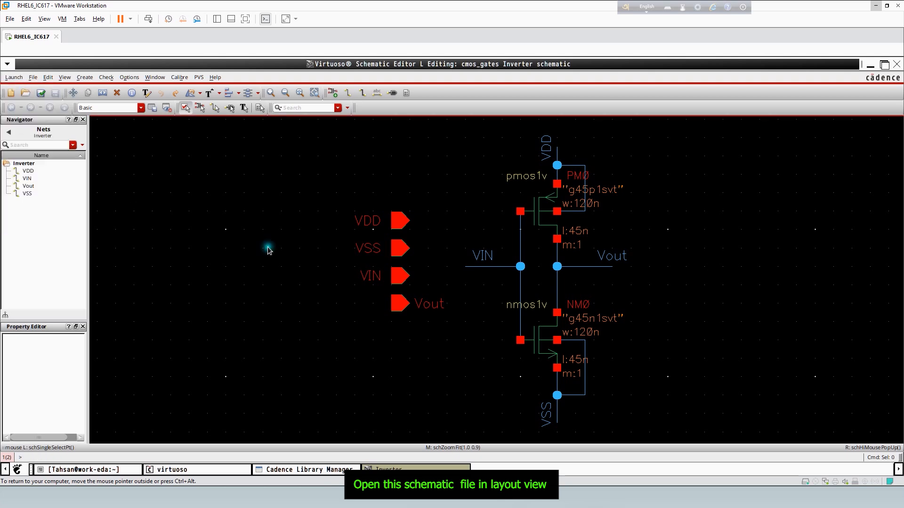
left_click(245, 226)
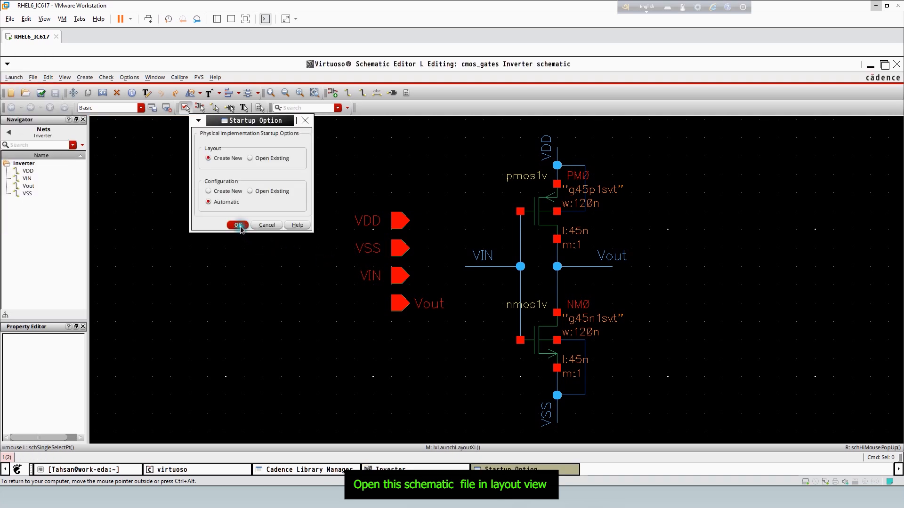
left_click(264, 268)
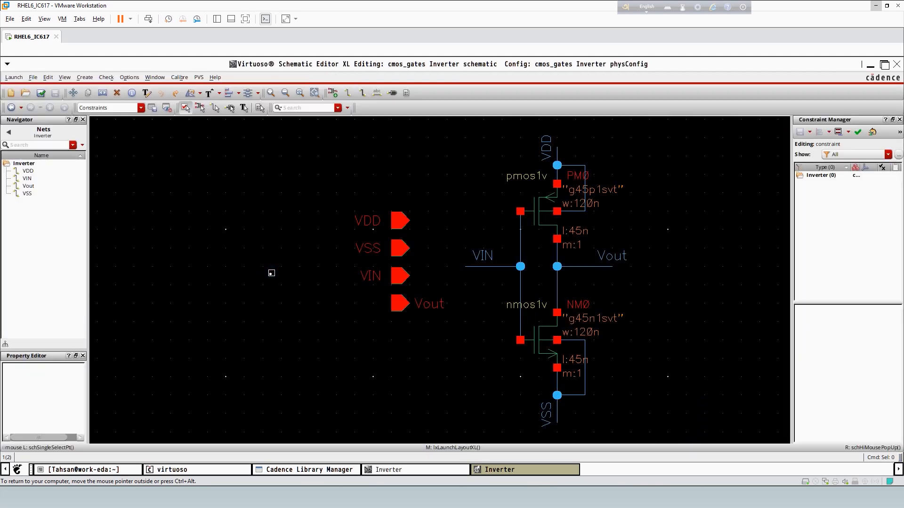
Arrange the Inverter schematic window beside the layout window and fit the circuit in the resized schematic view.
left_click(429, 470)
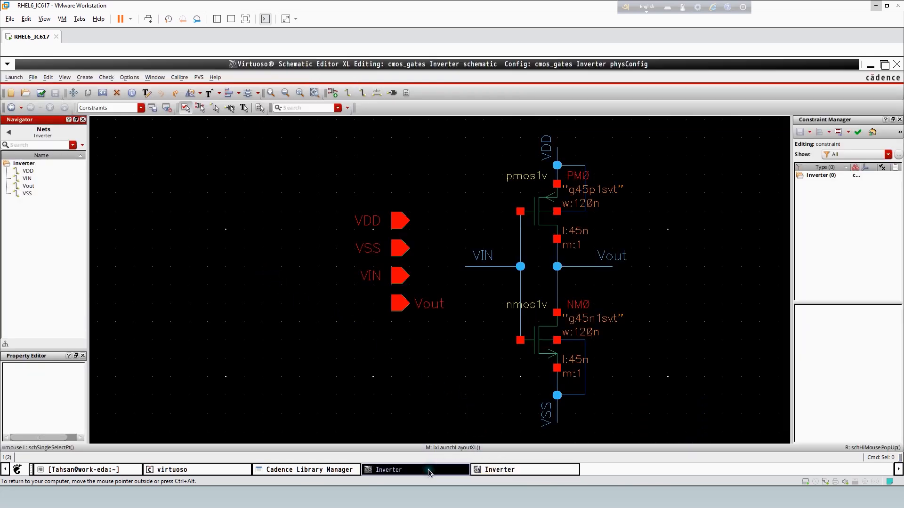
left_click(428, 470)
left_click(494, 473)
left_click(495, 474)
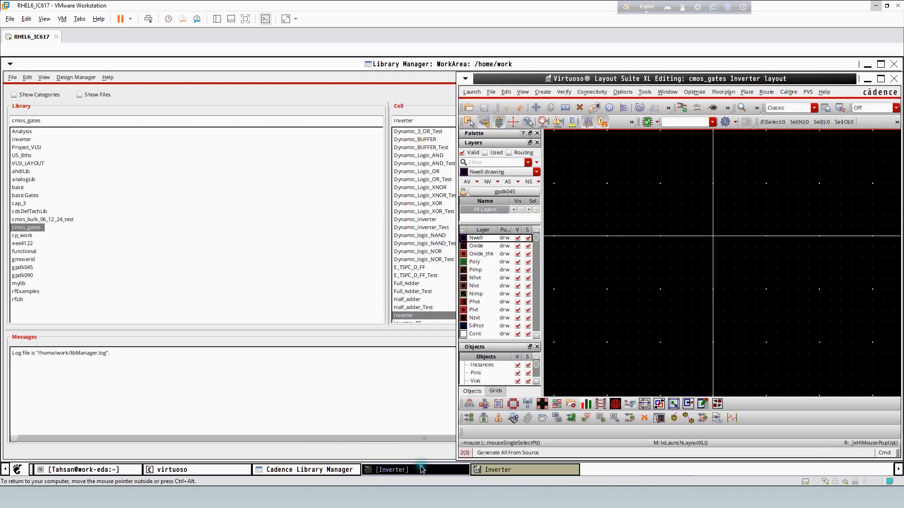
left_click(421, 470)
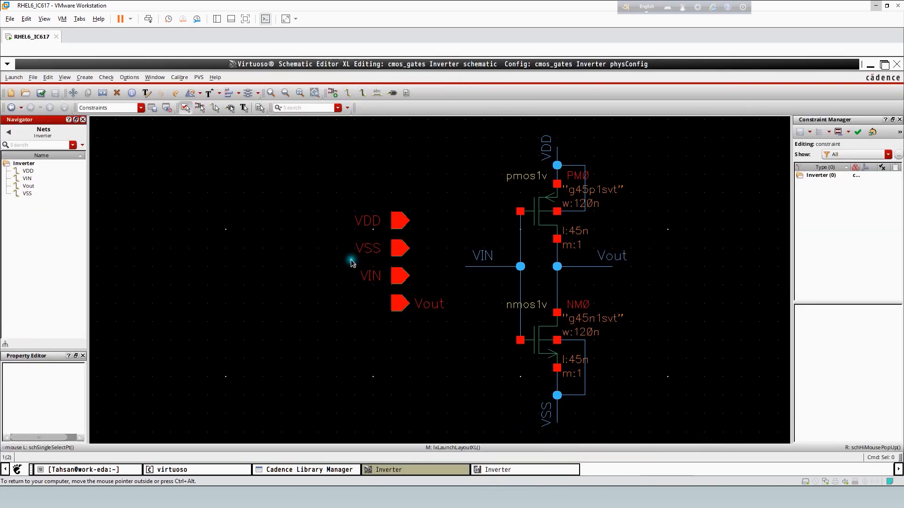
left_click(888, 65)
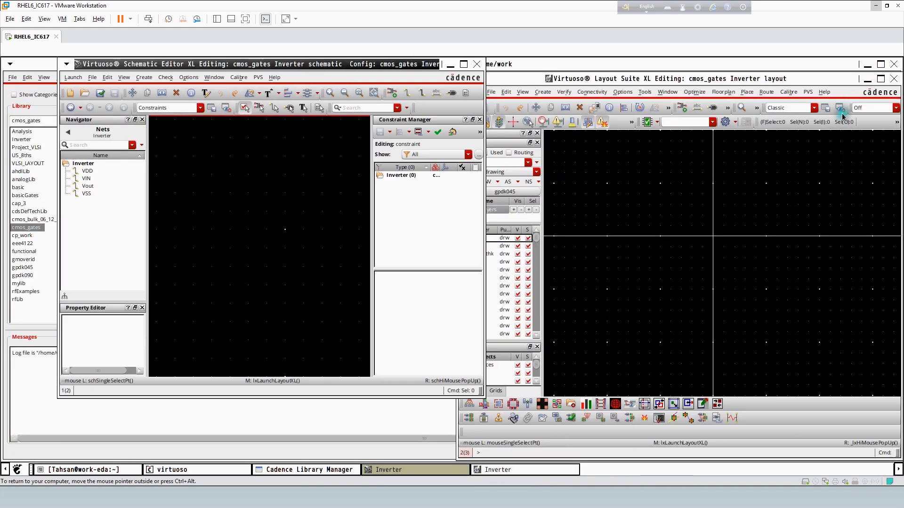
left_click(61, 395)
left_click_drag(62, 392, 30, 417)
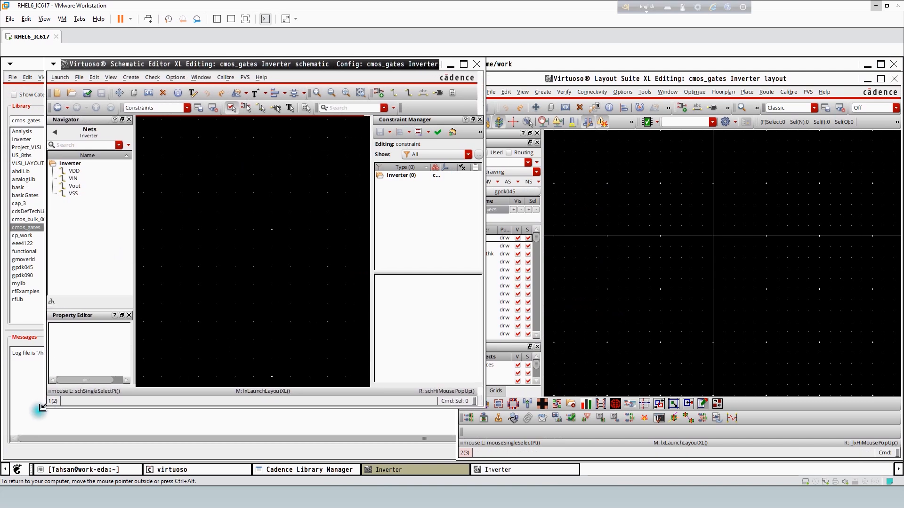
left_click_drag(267, 69, 237, 83)
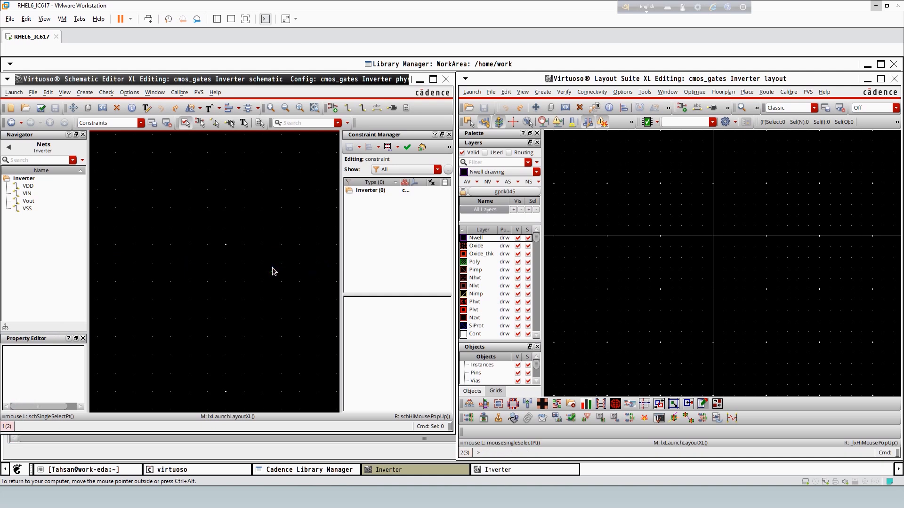
key("f")
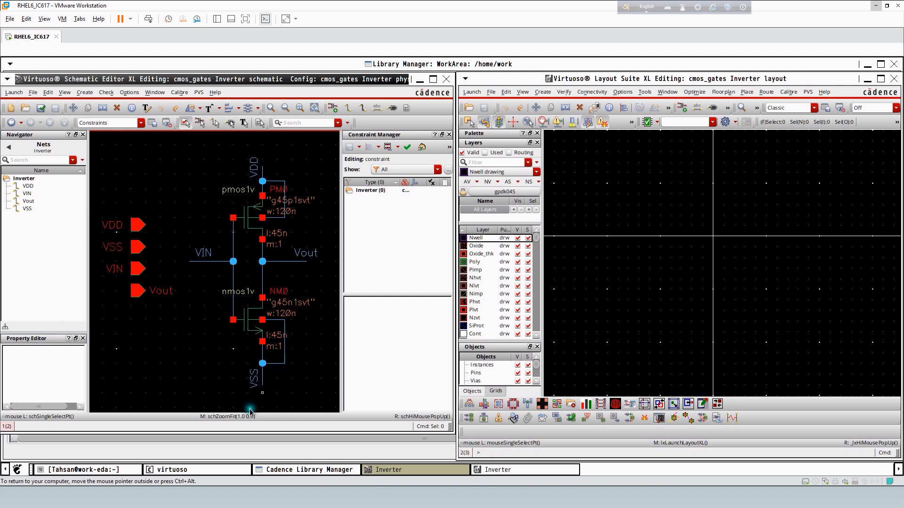
left_click_drag(240, 432, 240, 449)
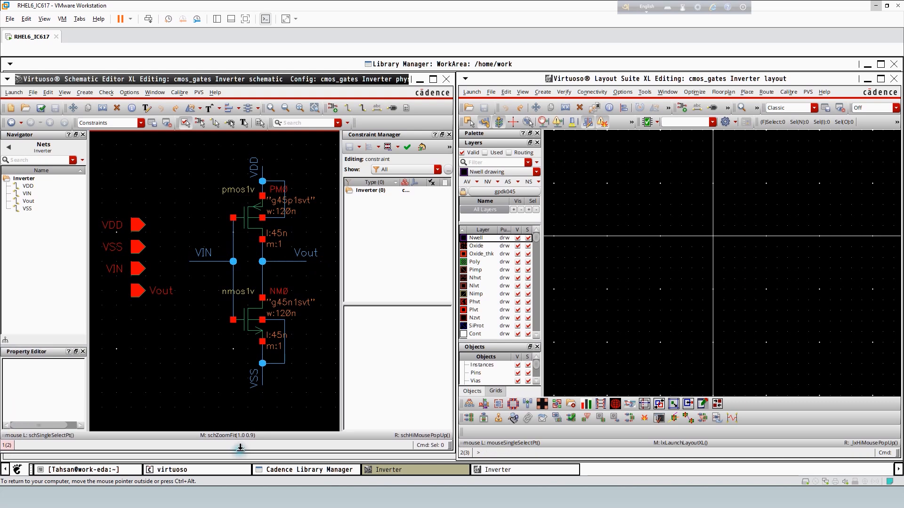
Select the entire inverter schematic and open the Generate Layout settings for generating all components from source.
left_click(677, 251)
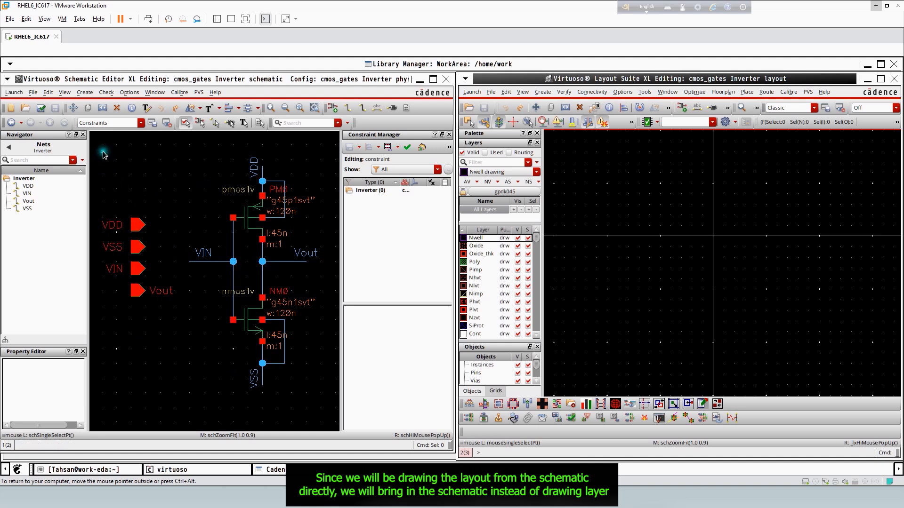
left_click_drag(103, 154, 337, 413)
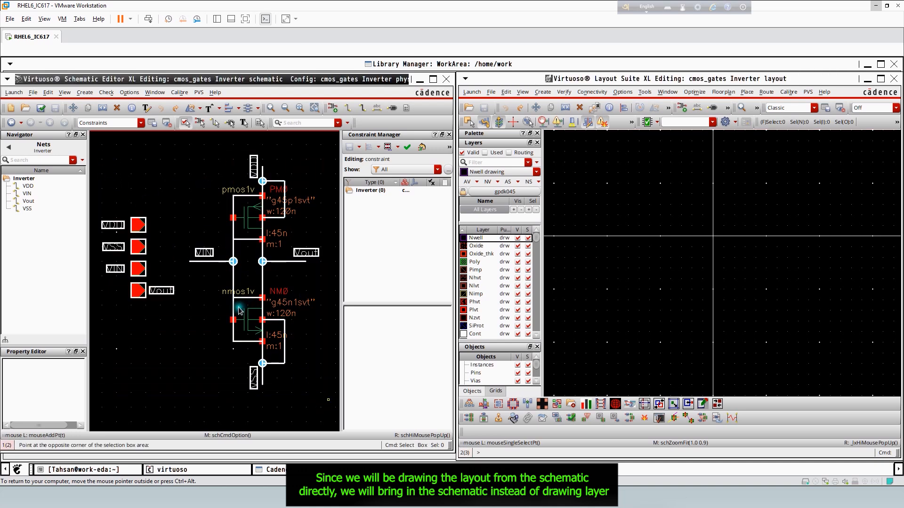
left_click(592, 93)
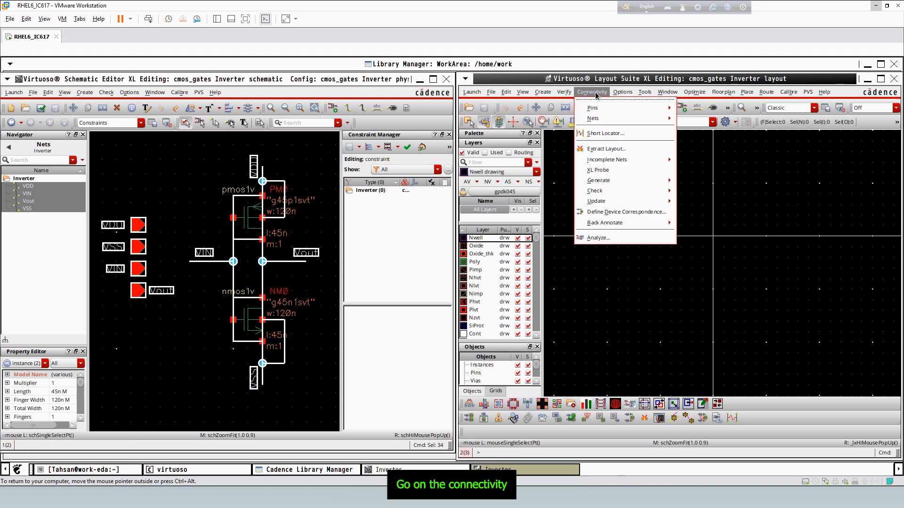
mouse_move(612, 182)
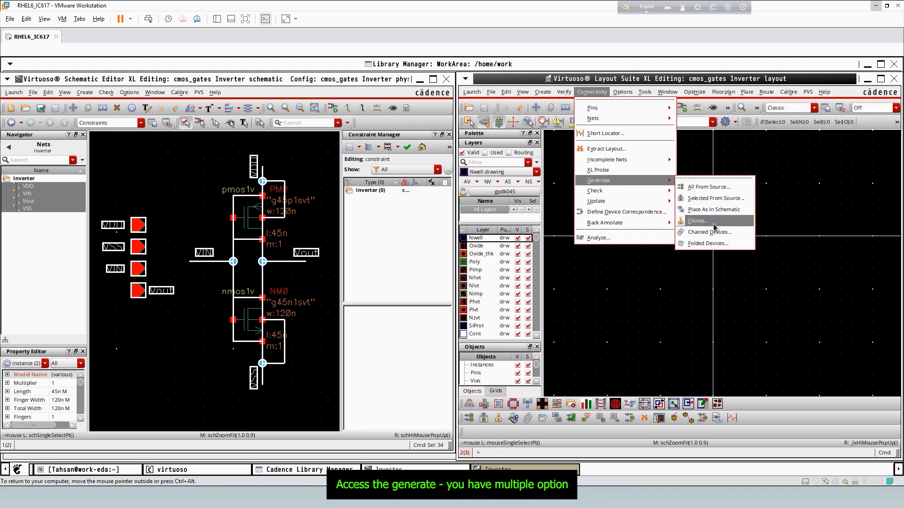
left_click(697, 189)
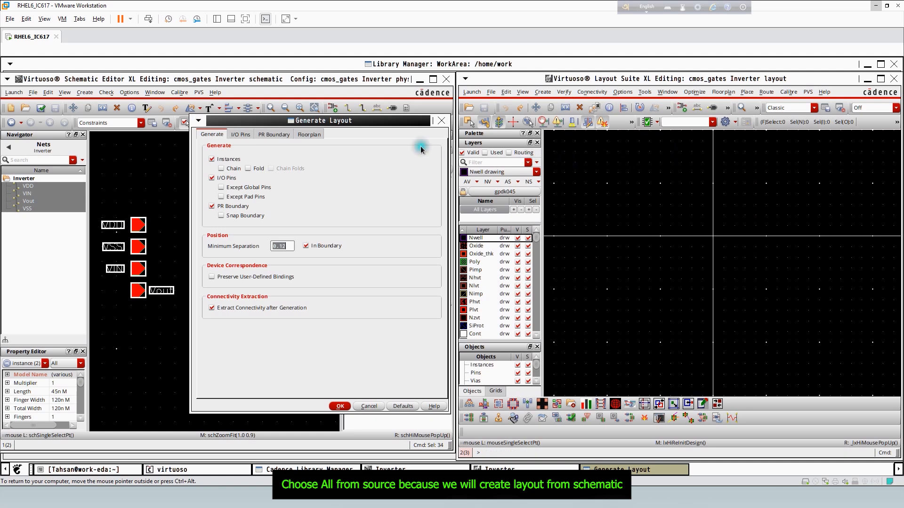
left_click_drag(366, 125, 475, 121)
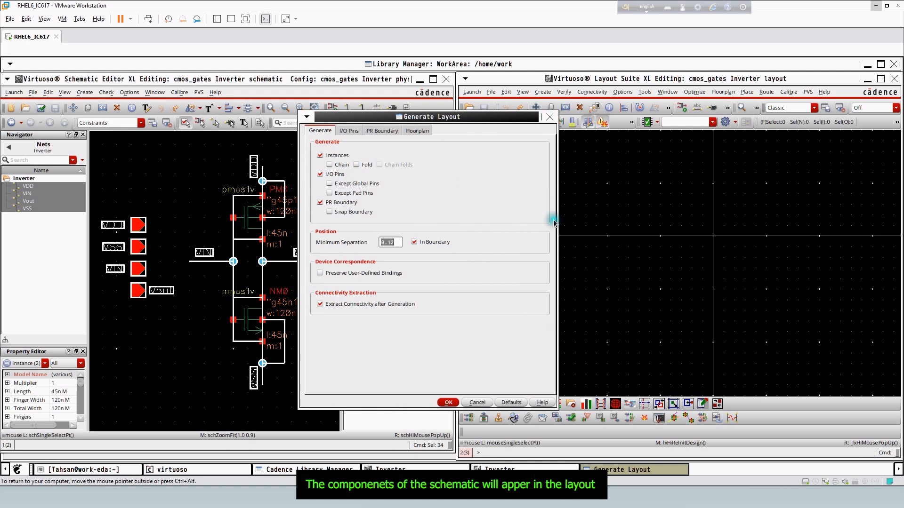
Examine the PMOS and NMOS devices and the VSS, VIN and Vout pins in the schematic, and return to the Generate Layout settings.
left_click(609, 471)
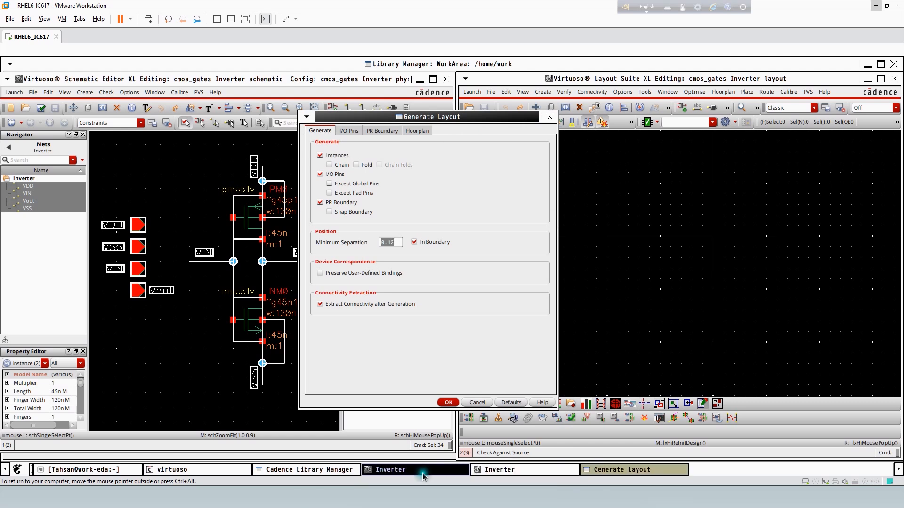
left_click(391, 470)
left_click(174, 331)
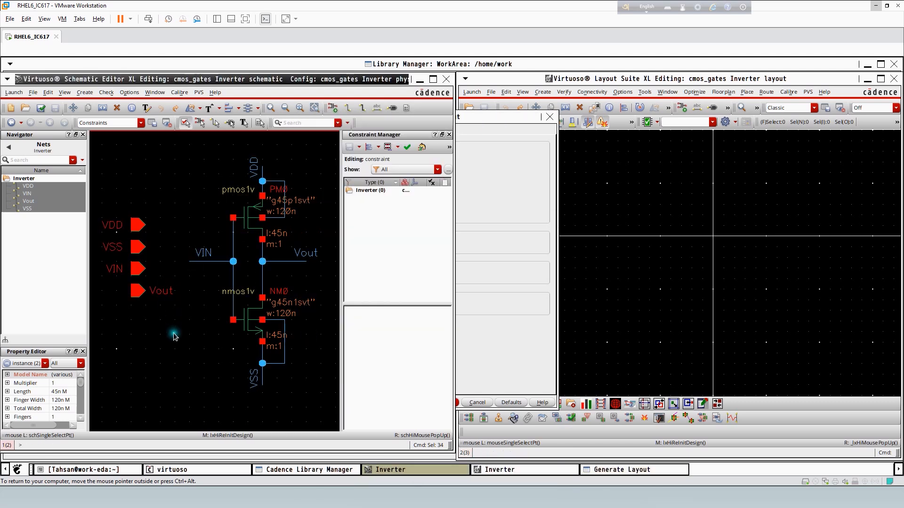
left_click(248, 220)
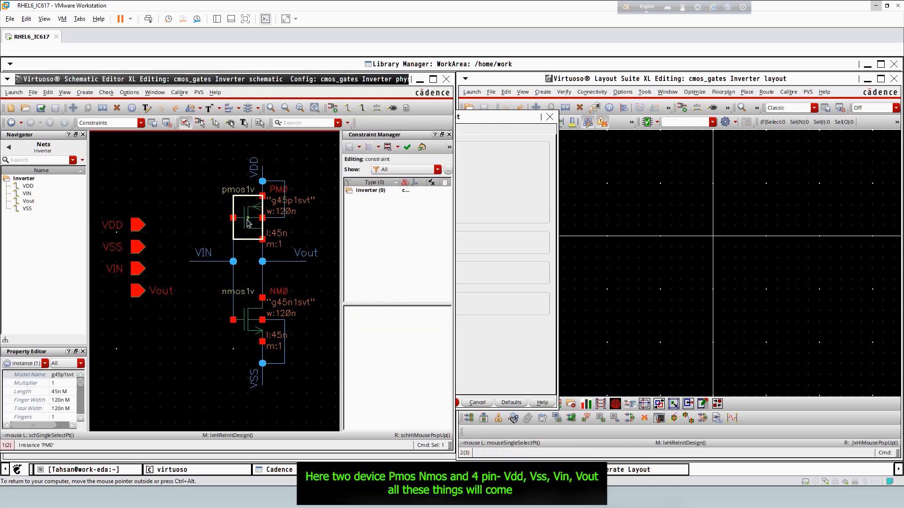
left_click(255, 325)
left_click(172, 338)
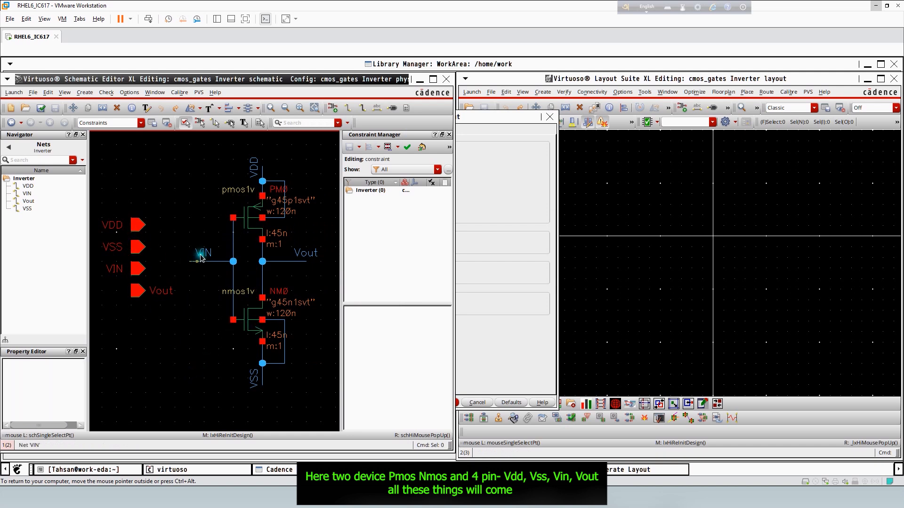
left_click(138, 247)
left_click(136, 268)
left_click(138, 290)
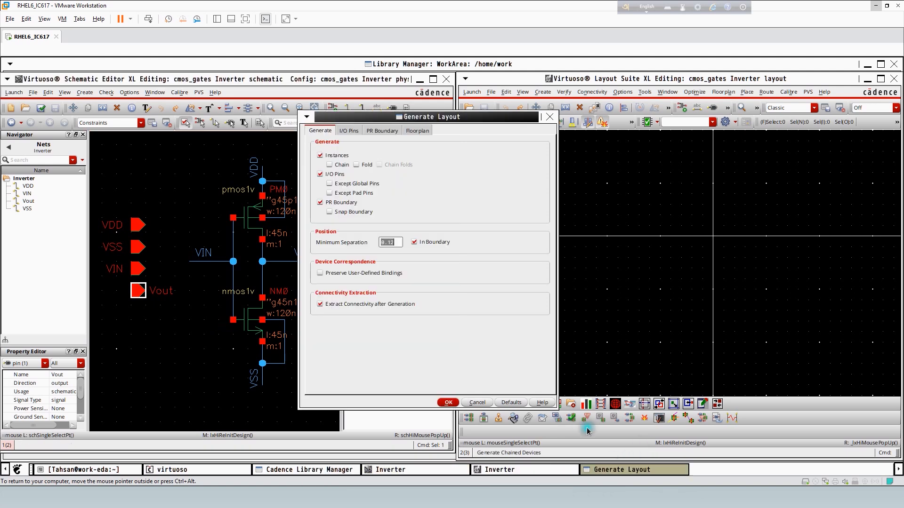
left_click_drag(385, 125, 611, 115)
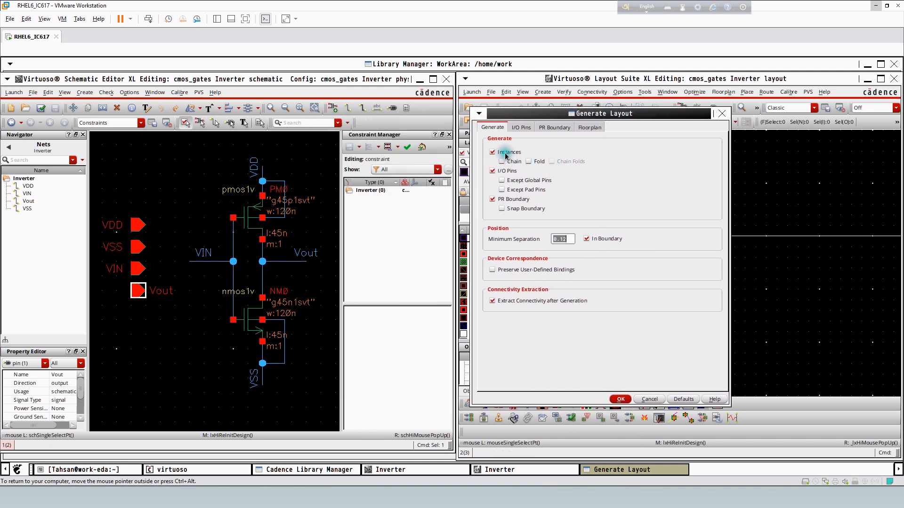
Examine the PMOS and NMOS devices and select all four I/O pins in the schematic.
left_click(256, 212)
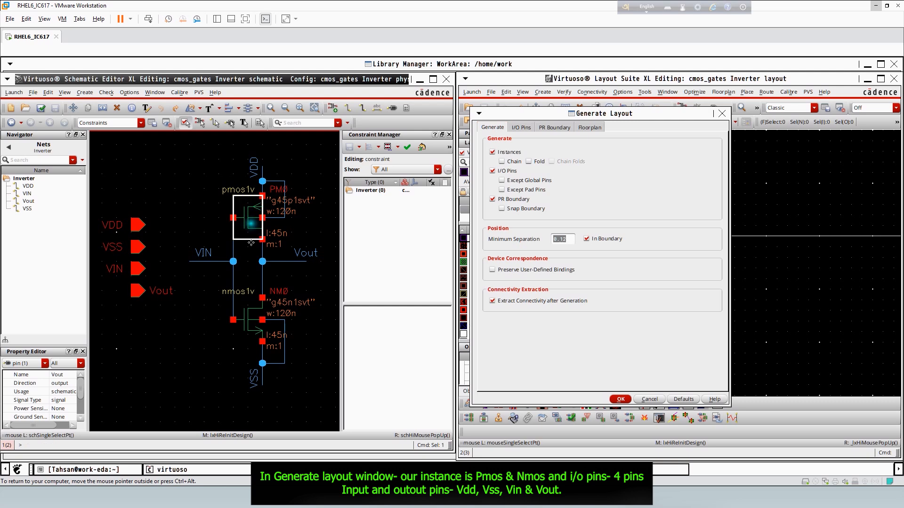
left_click(249, 322)
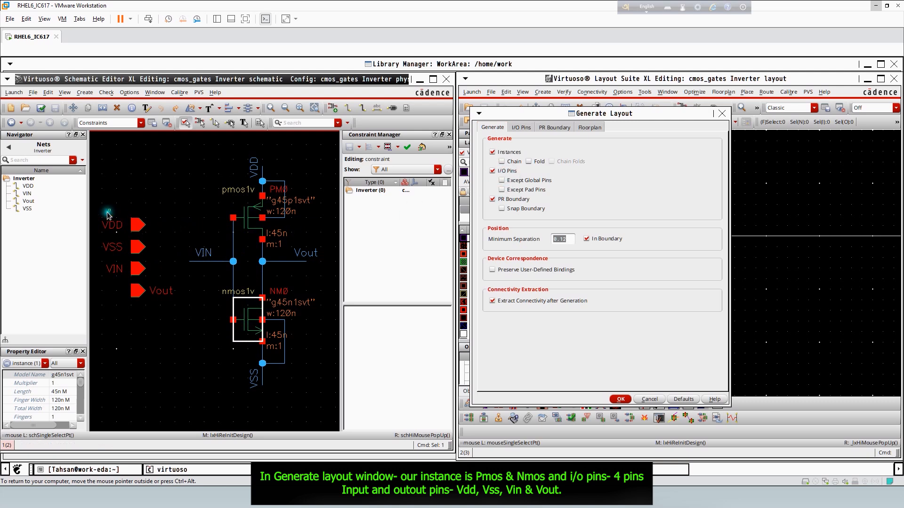
left_click_drag(101, 213, 187, 322)
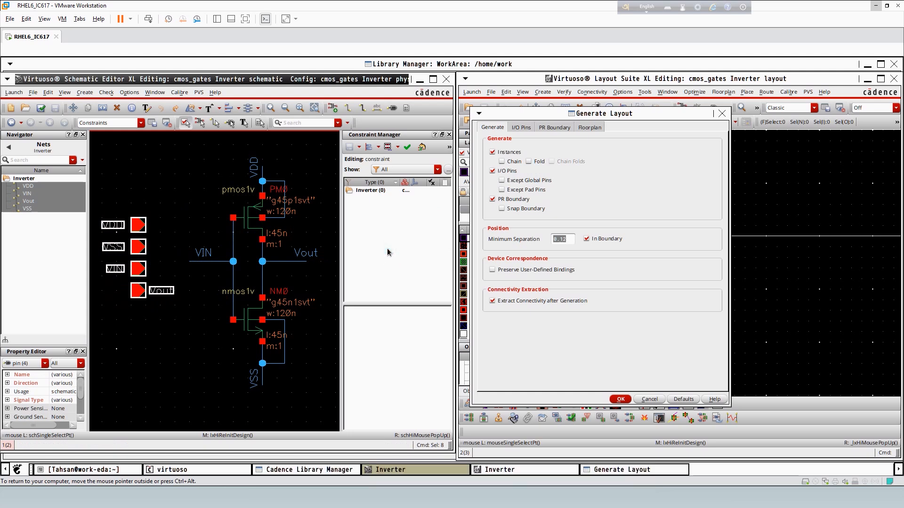
Switch PR Boundary generation off and back on, and deselect the pins in the schematic.
left_click(512, 199)
left_click(513, 198)
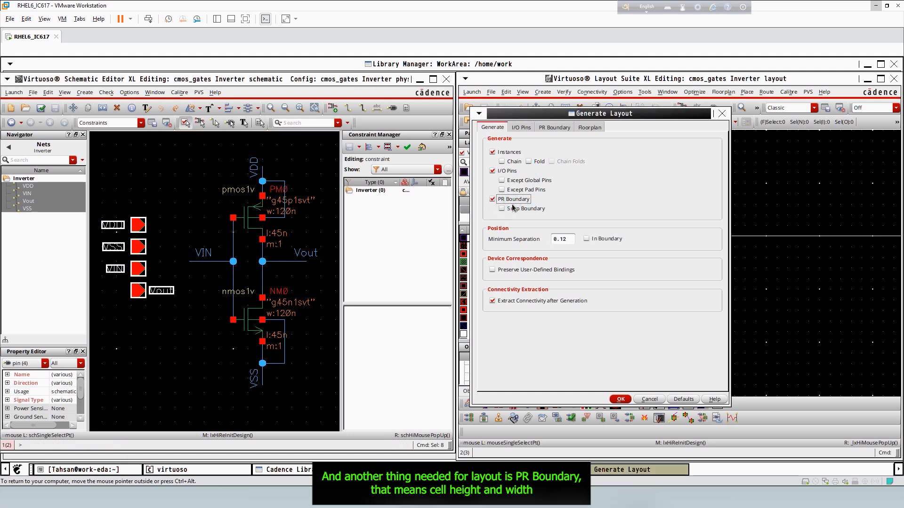
left_click(506, 204)
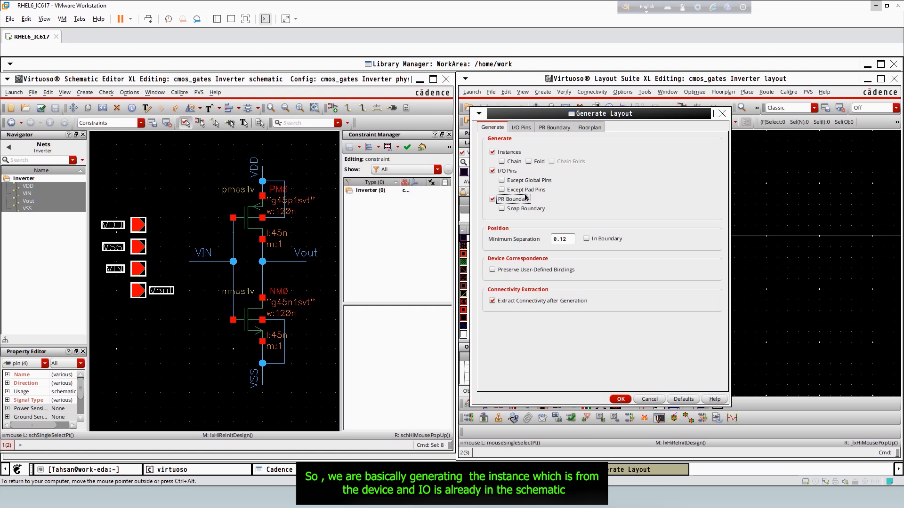
left_click(177, 248)
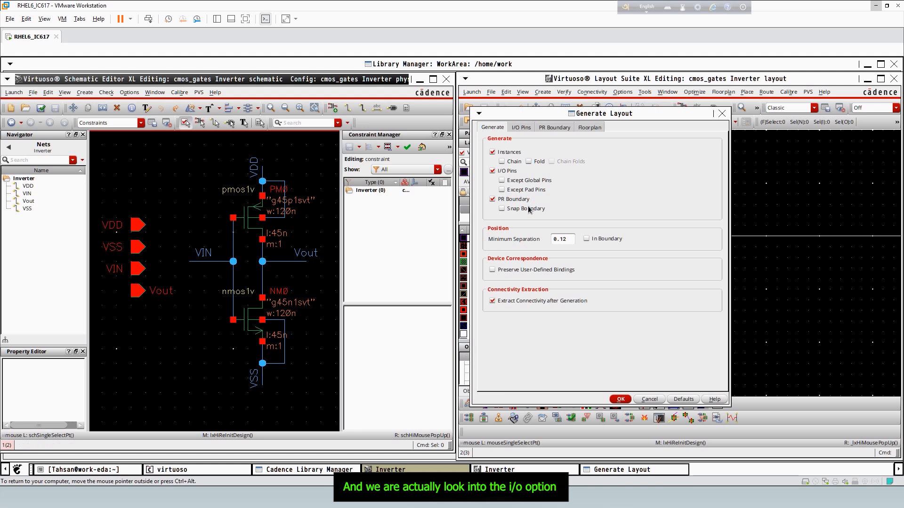
Open the I/O pin generation settings and examine the terminal and net names of VDD, VIN, VSS and Vout.
left_click(521, 128)
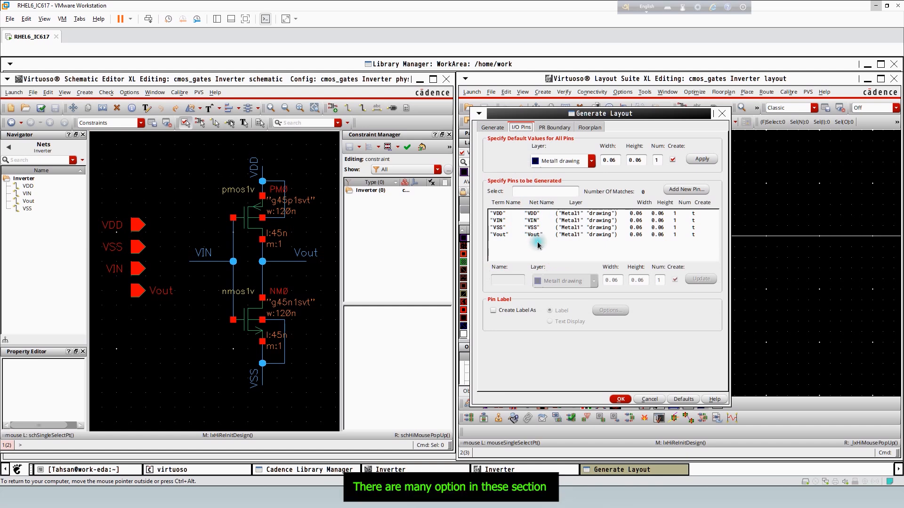
left_click(508, 246)
left_click_drag(498, 213, 501, 238)
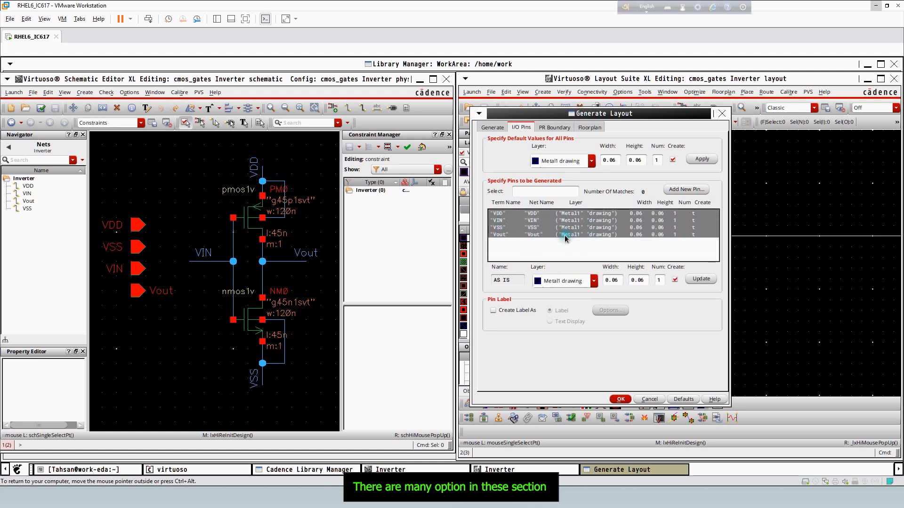
left_click(508, 249)
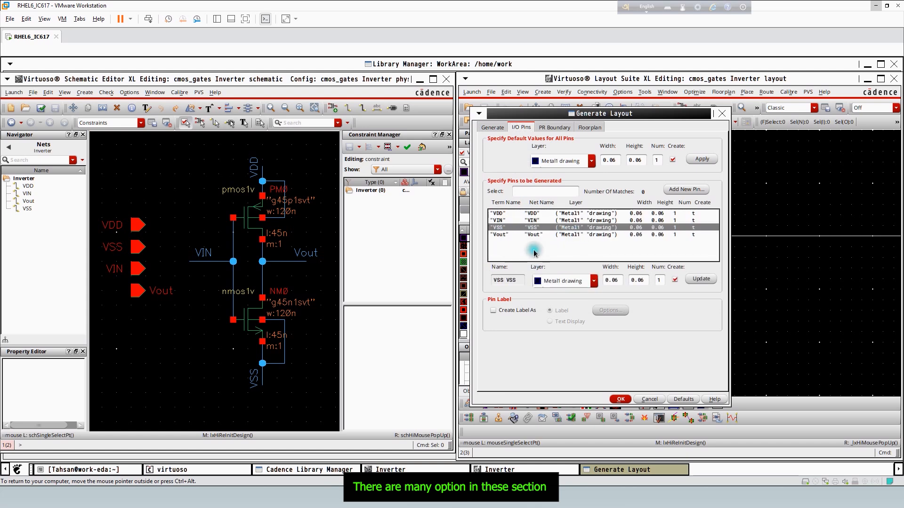
left_click(508, 214)
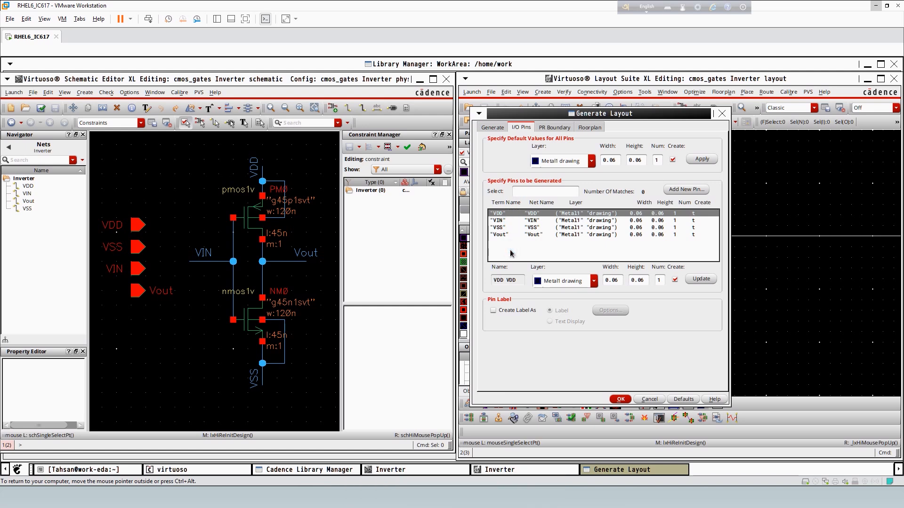
left_click(499, 228)
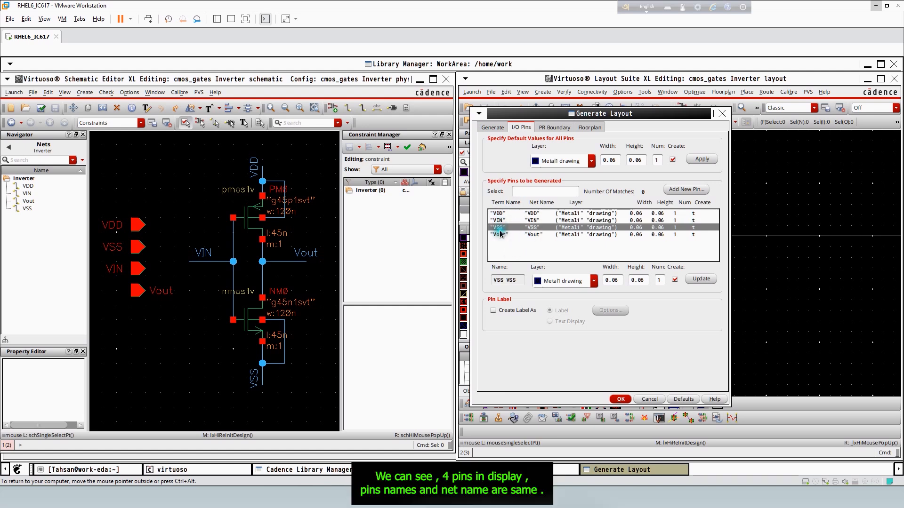
left_click(500, 234)
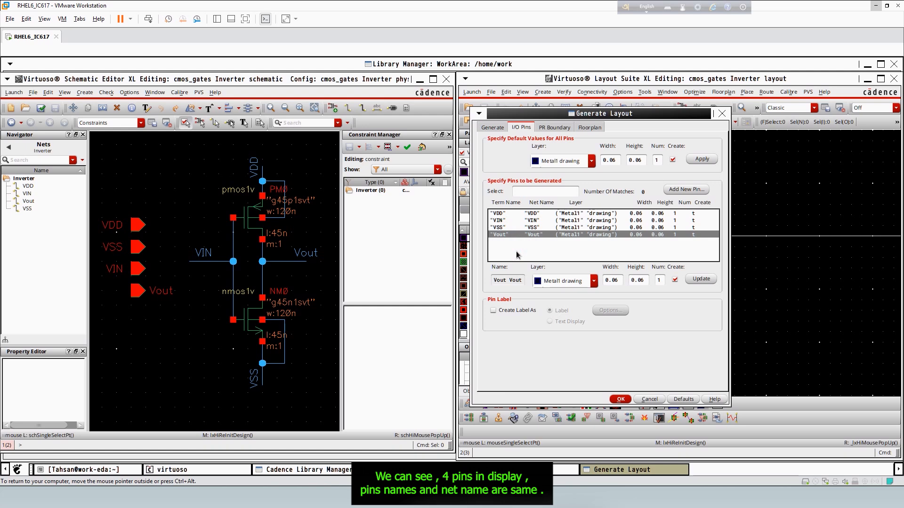
left_click(503, 214)
left_click(504, 220)
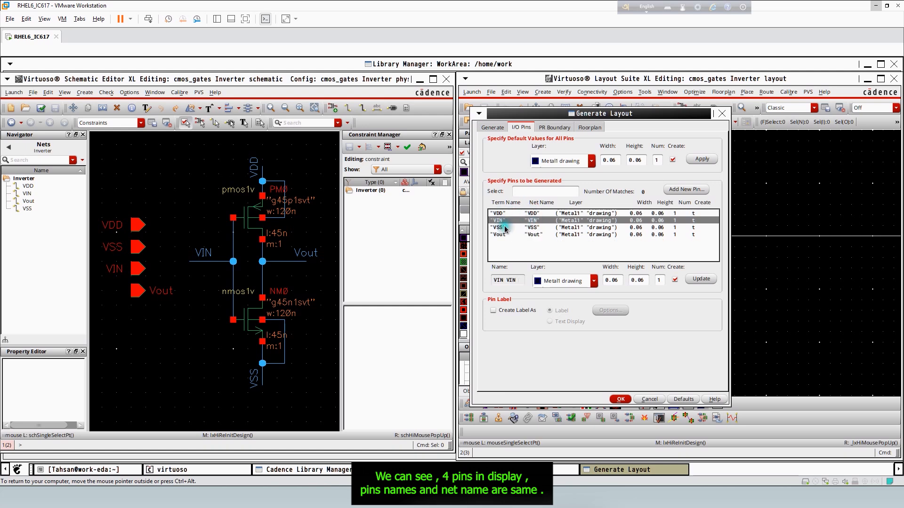
left_click(506, 228)
left_click(512, 234)
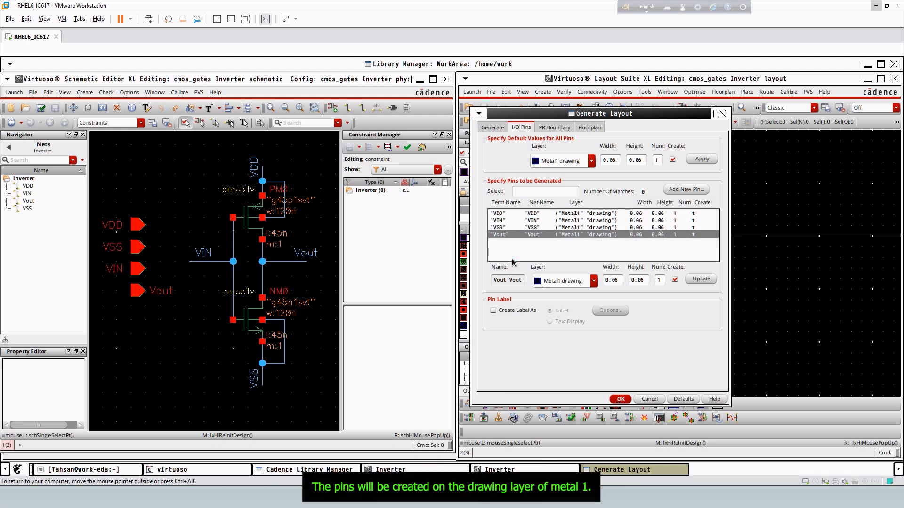
Examine the layer, width and height assigned to each of the four pins.
left_click(592, 213)
left_click(583, 222)
left_click(583, 228)
left_click(583, 234)
left_click(594, 220)
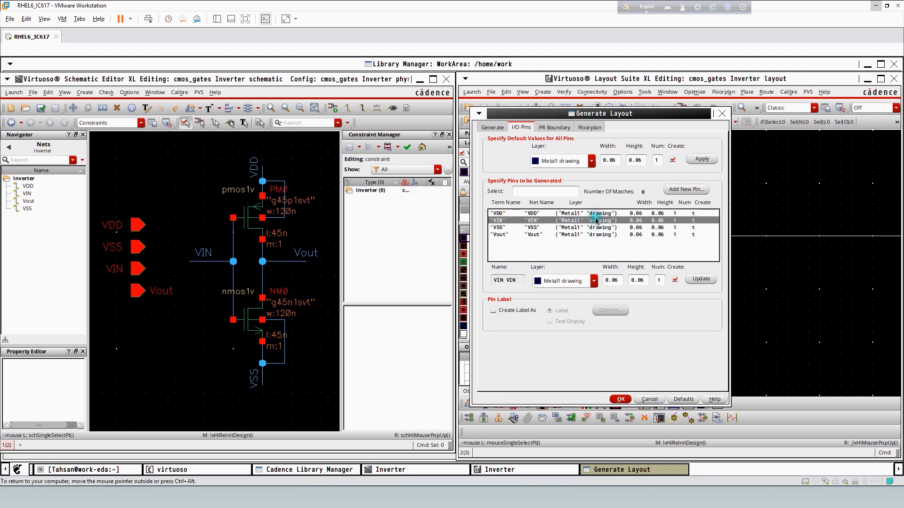
left_click(592, 214)
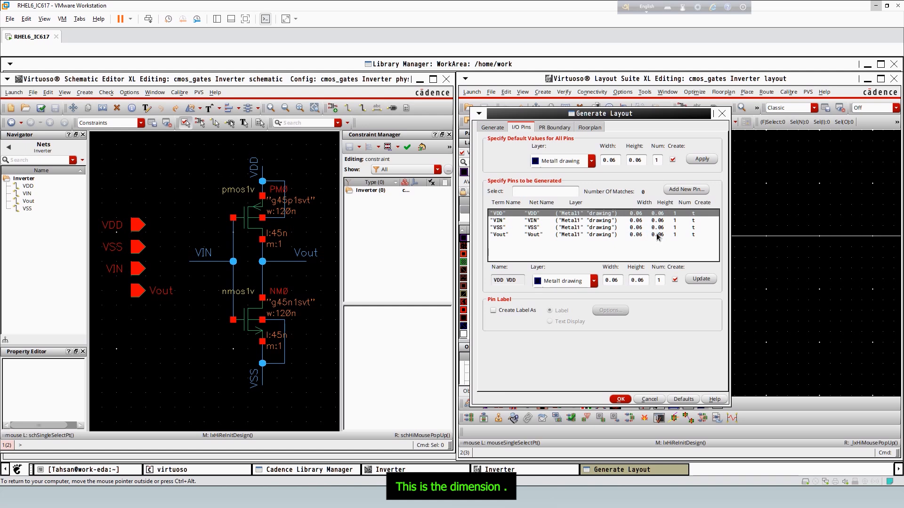
Browse the layer choices for the VDD pin and for all pins, keeping Metal1 drawing as the default layer.
left_click(595, 281)
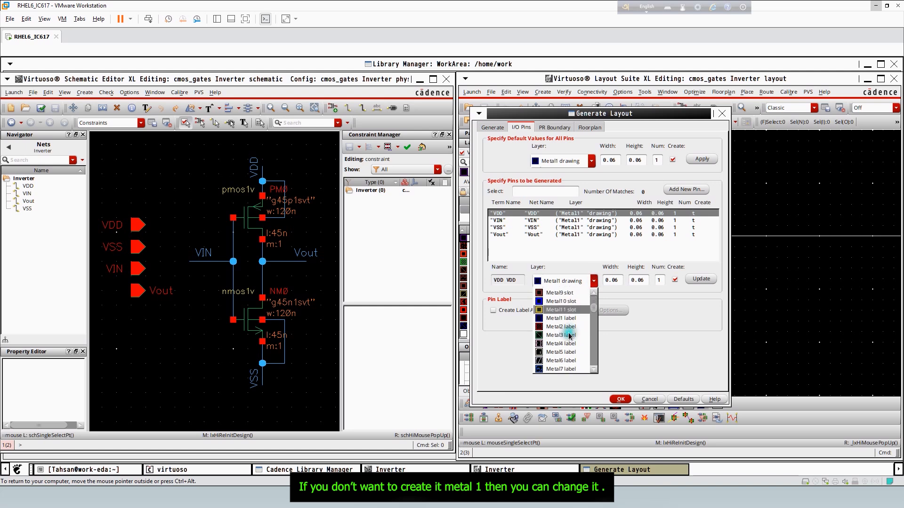
scroll(568, 336, "up", 5)
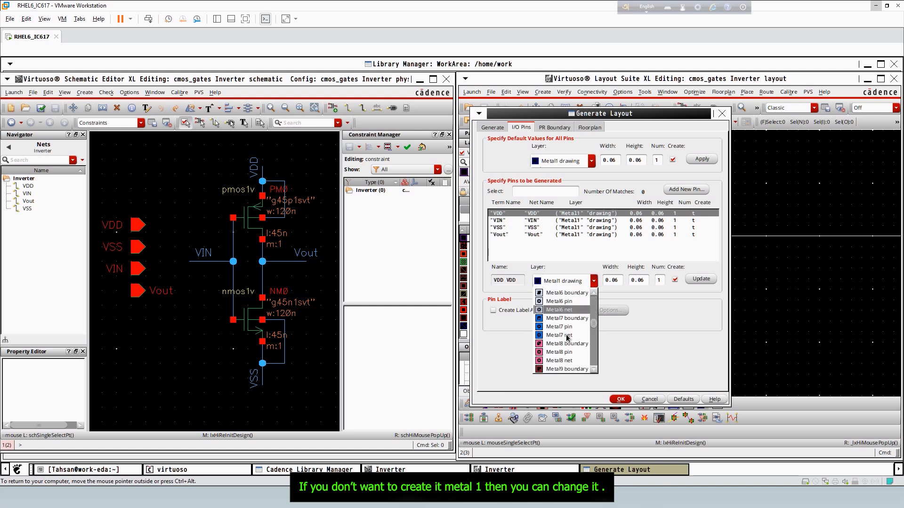
scroll(567, 336, "up", 7)
left_click(592, 282)
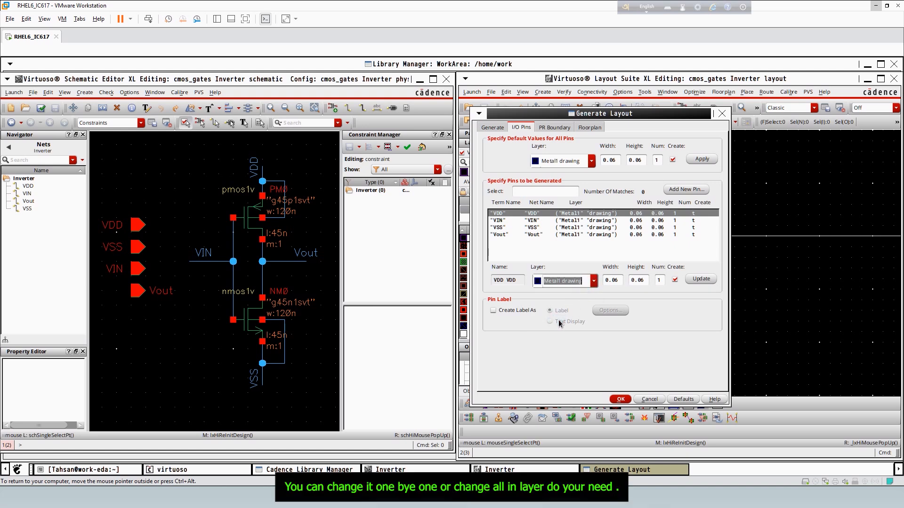
left_click(500, 221)
left_click(502, 228)
left_click(500, 235)
left_click(591, 160)
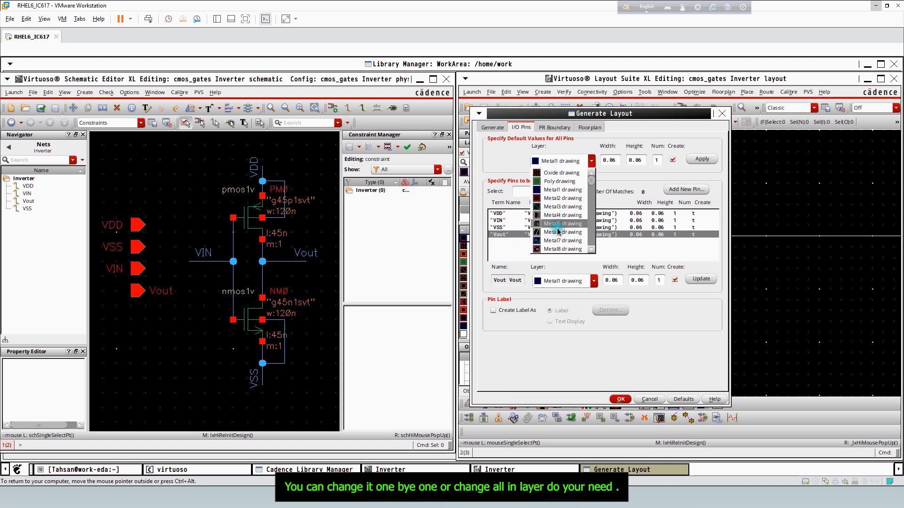
left_click(562, 190)
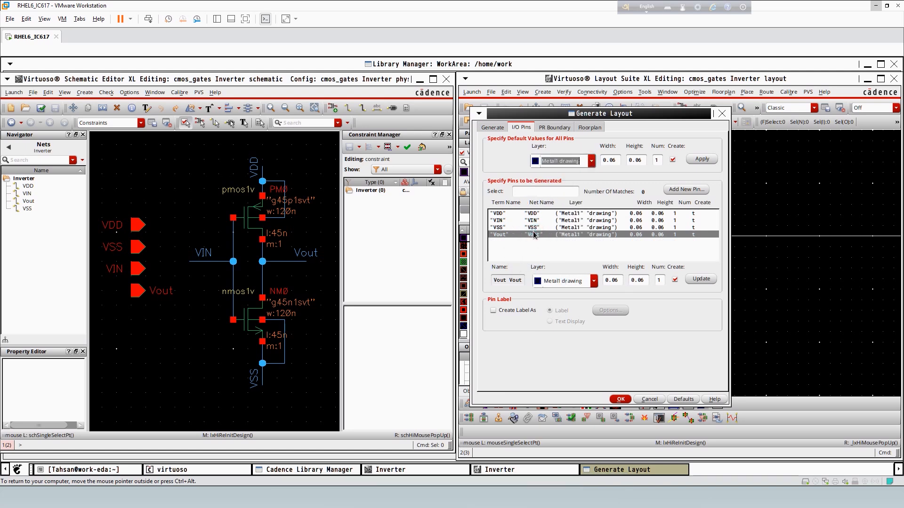
Try Metal2 drawing as the VDD pin's layer and restore Metal1 drawing.
left_click(499, 228)
left_click(505, 214)
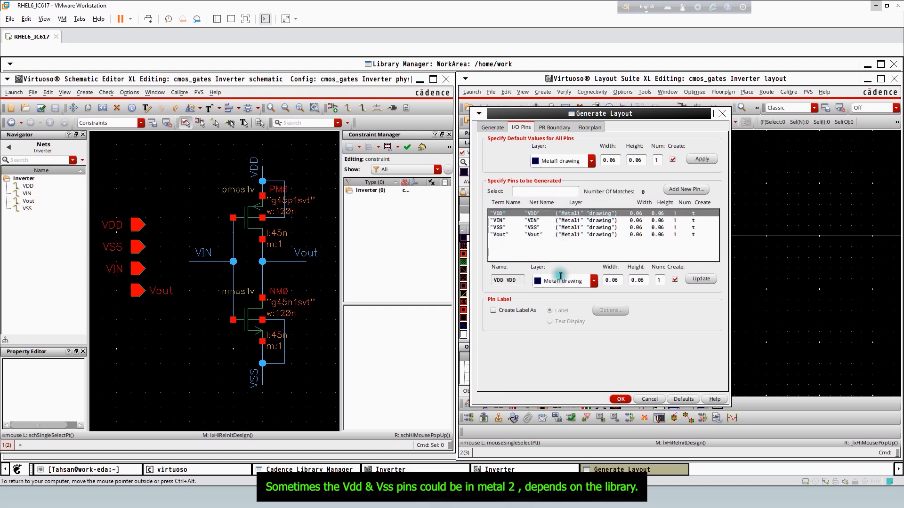
left_click(594, 281)
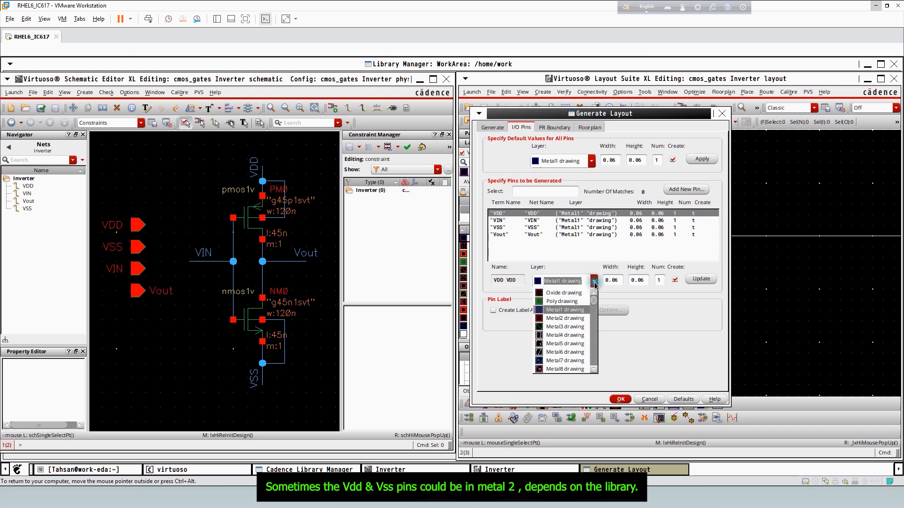
left_click(565, 319)
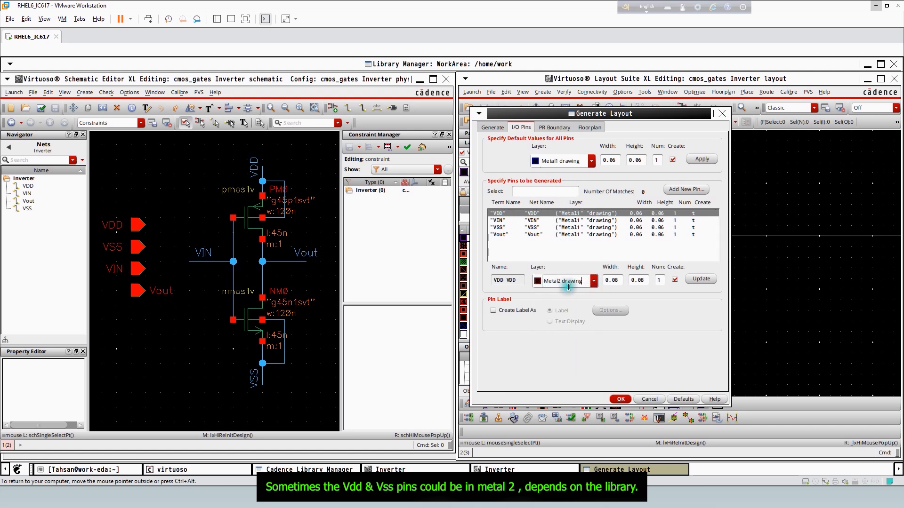
left_click(594, 281)
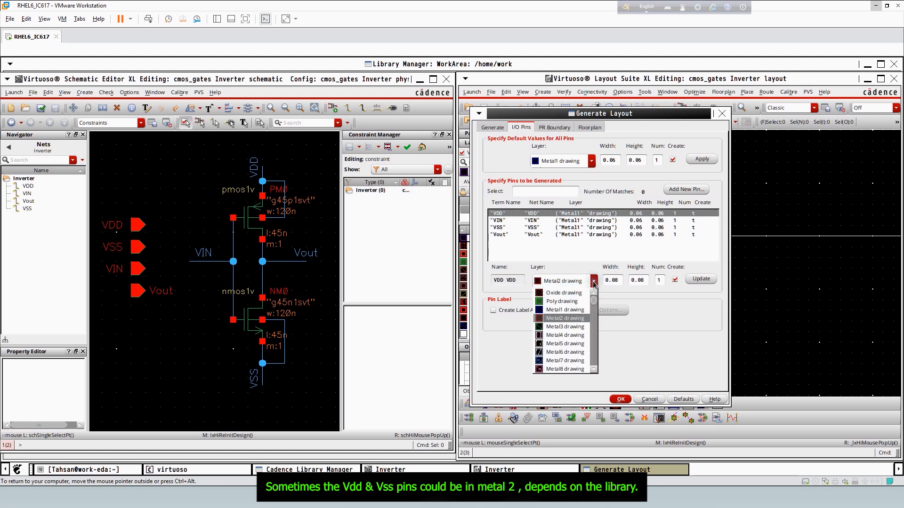
left_click(565, 310)
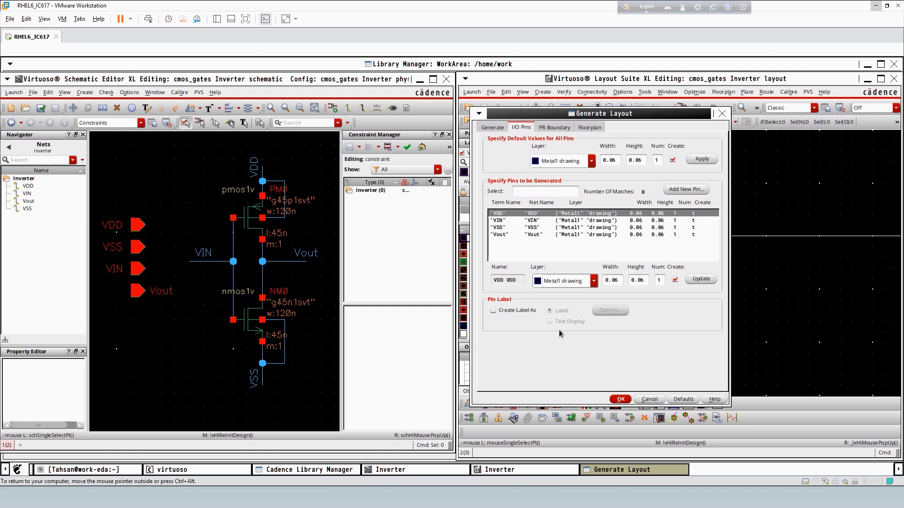
left_click(552, 330)
Open the PR Boundary settings and examine the rectangle's origin.
left_click(549, 128)
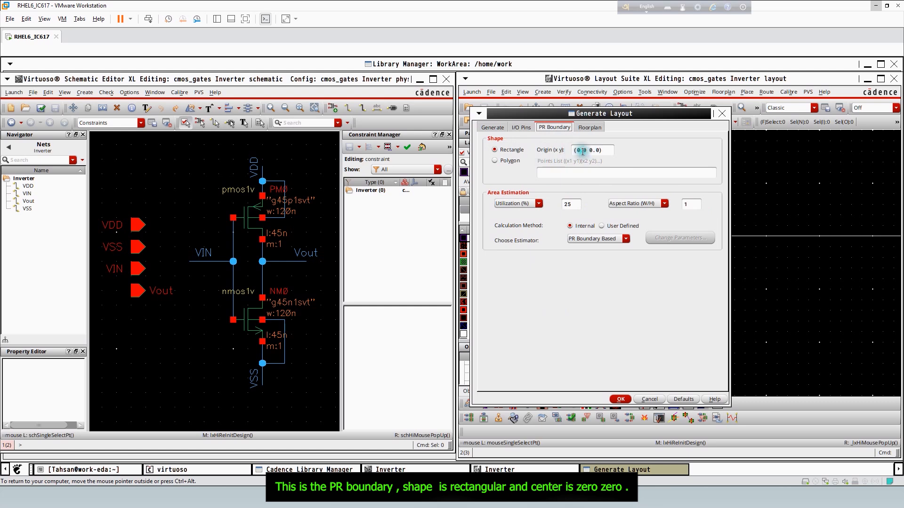
mouse_move(586, 151)
left_mouse_down()
mouse_move(578, 150)
mouse_move(600, 151)
left_mouse_up()
left_click(621, 155)
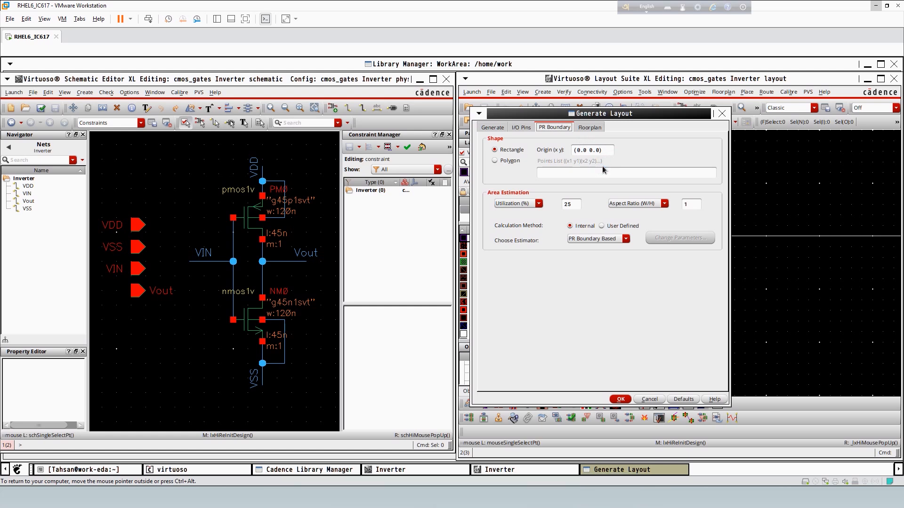
Try the Polygon shape for the PR boundary and restore Rectangle.
left_click(494, 162)
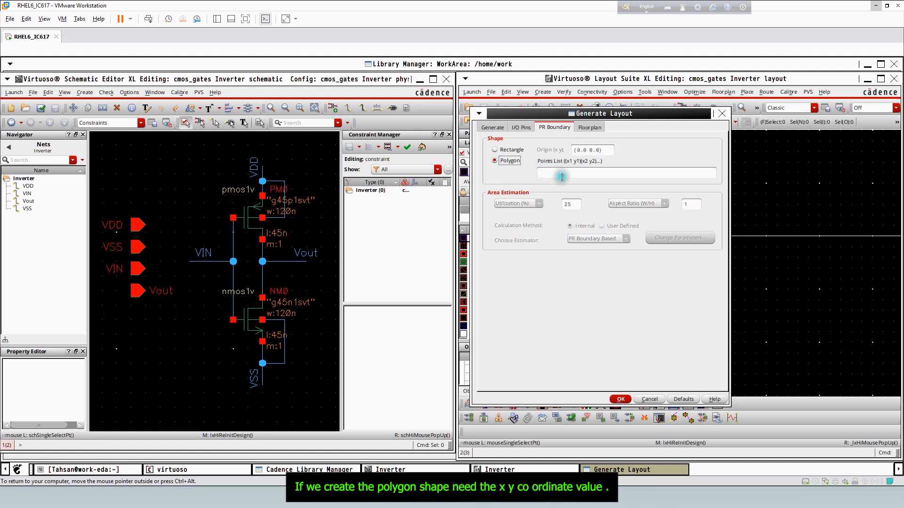
left_click(494, 150)
left_click(494, 150)
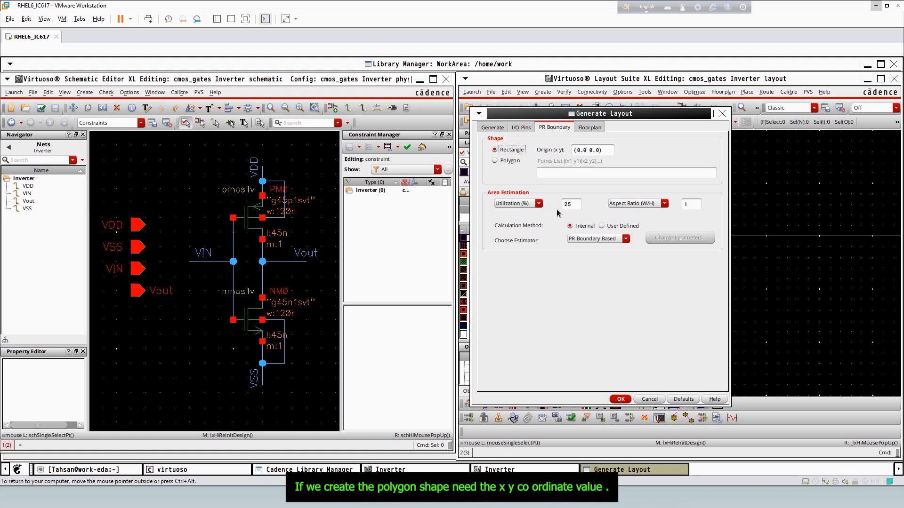
Examine the utilization percentage and the aspect ratio in the PR boundary's area estimation.
left_click(557, 204)
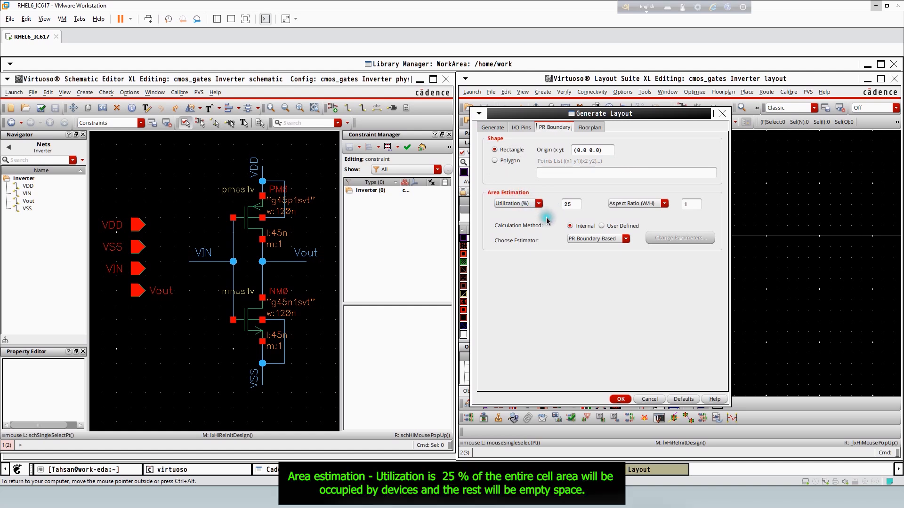
left_click_drag(572, 204, 563, 205)
left_click(568, 205)
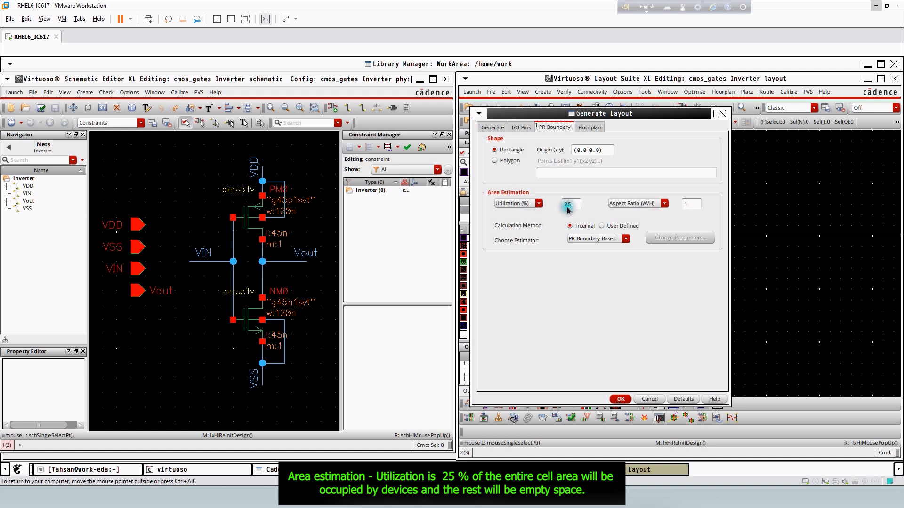
left_click(664, 204)
left_click(663, 203)
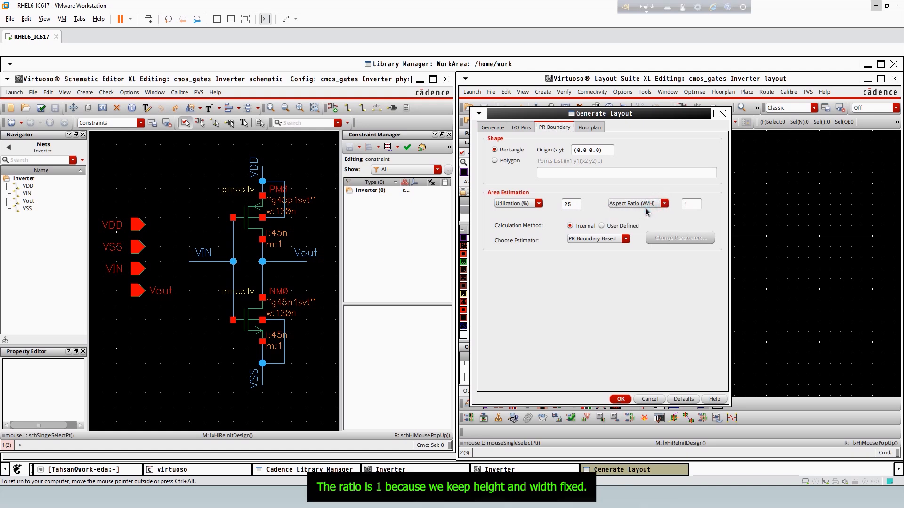
left_click(690, 202)
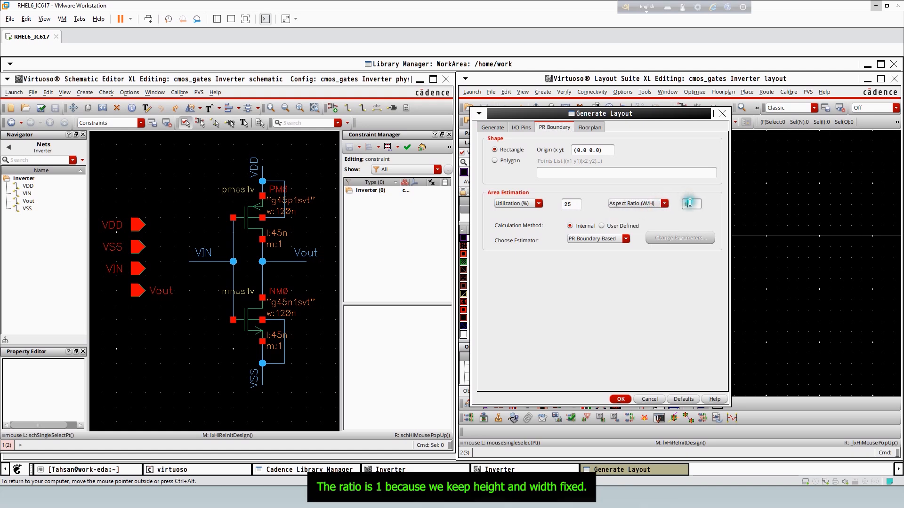
left_click(678, 215)
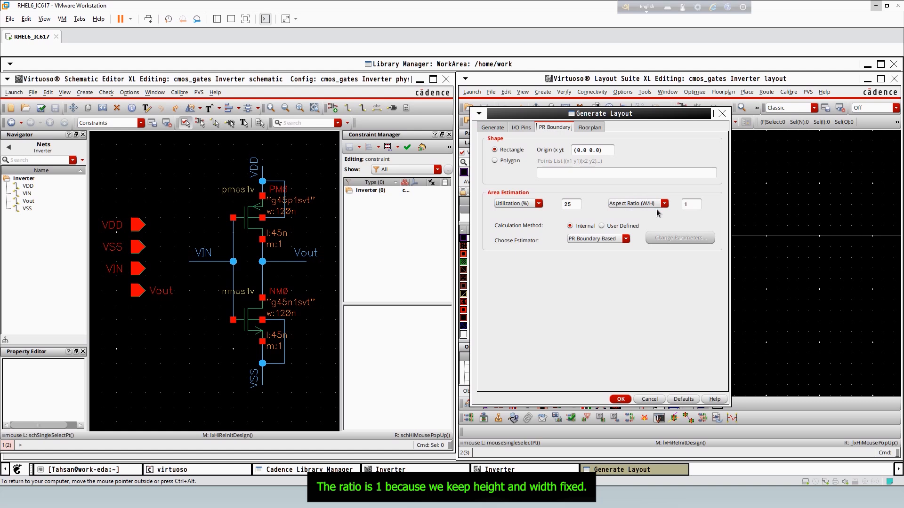
Review the floorplan preservation options, keep Extract Connectivity after Generation enabled, and generate the layout with instances, I/O pins and PR boundary.
left_click(590, 127)
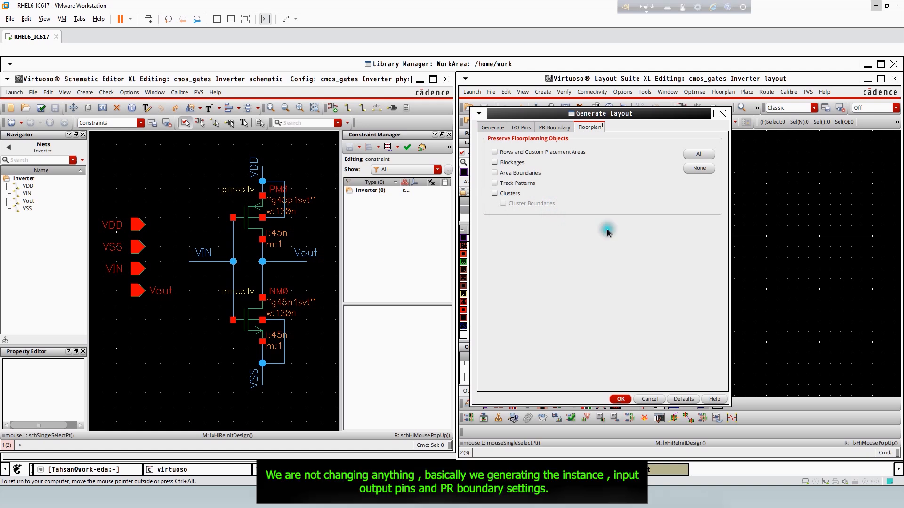
left_click(492, 127)
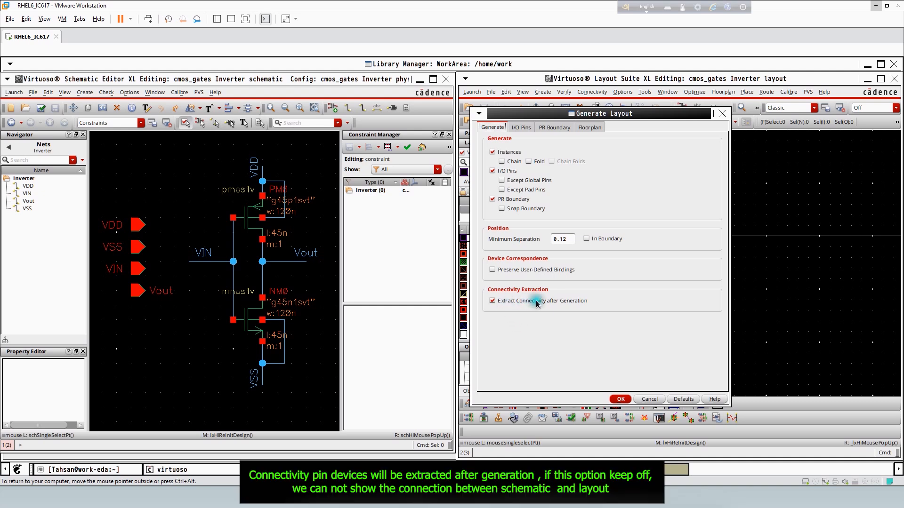
left_click(567, 307)
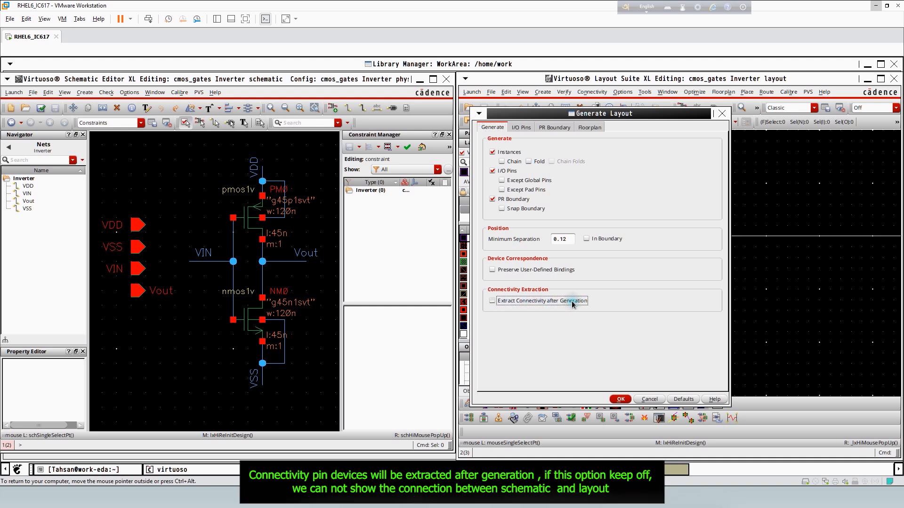
left_click(507, 301)
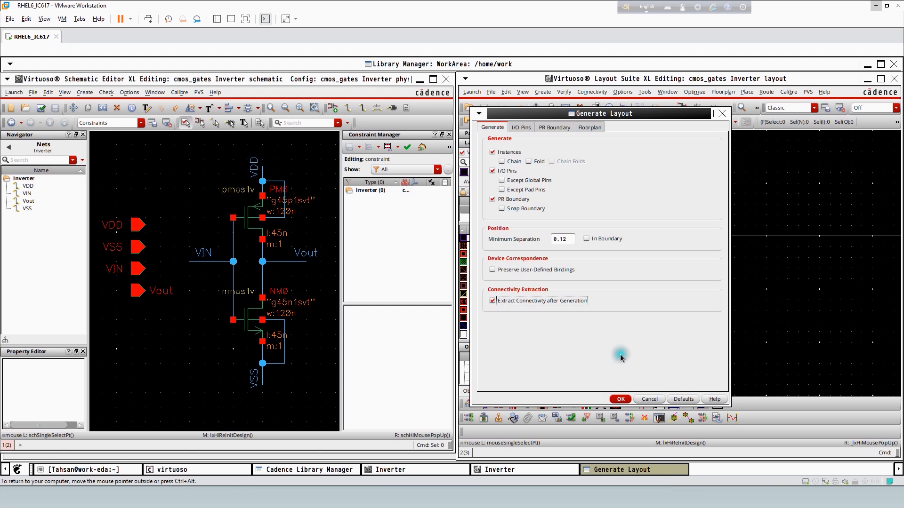
left_click(622, 399)
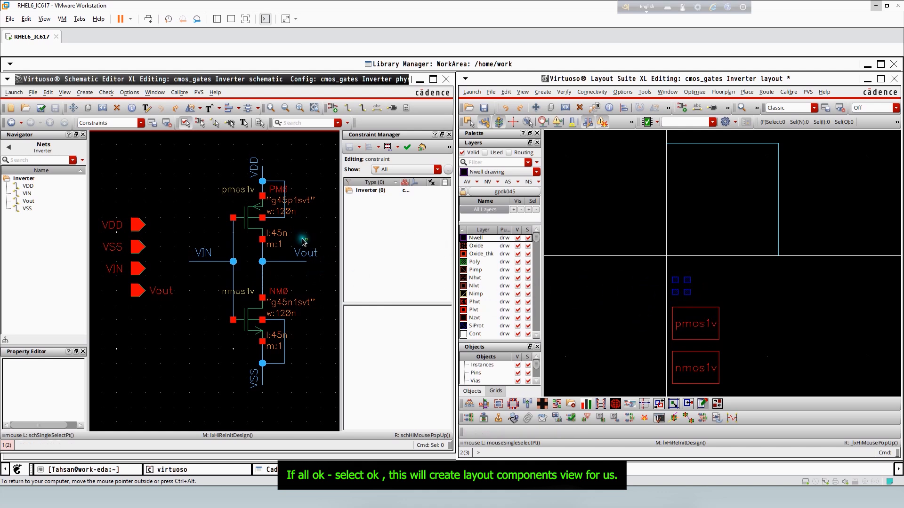
Cross-probe the PMOS, the NMOS and the VDD, VSS, VIN and Vout pins from the schematic to their generated layout objects.
left_click(254, 220)
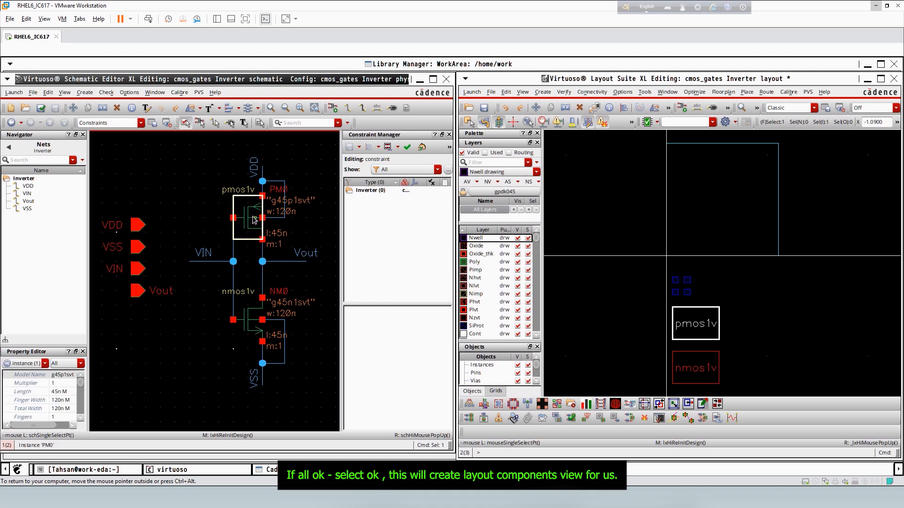
left_click(247, 324)
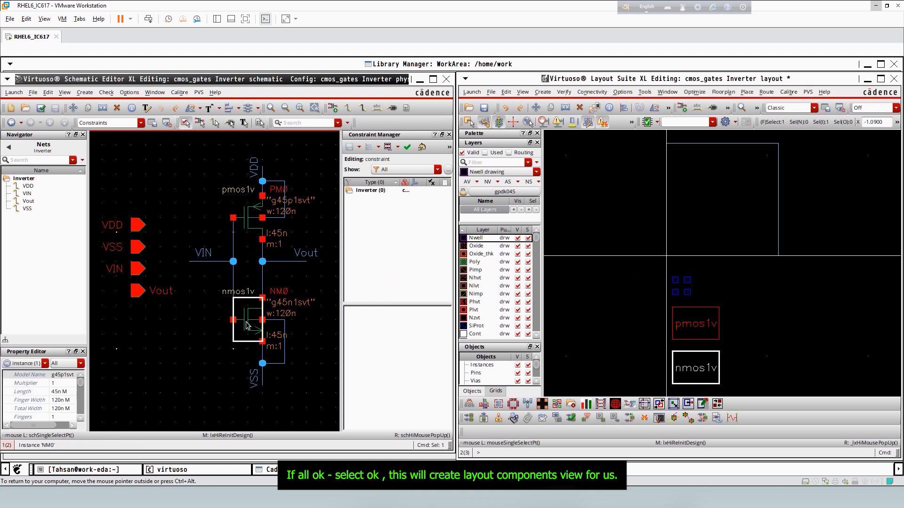
left_click(134, 228)
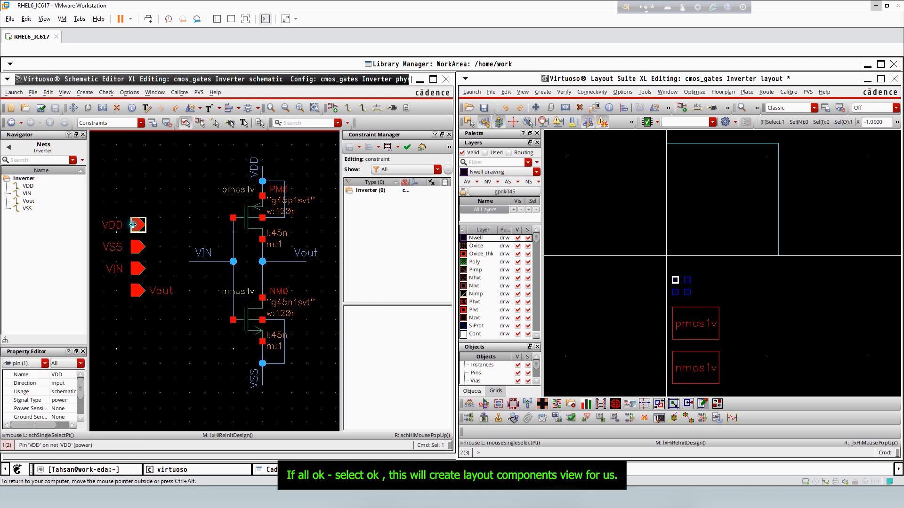
left_click(138, 247)
left_click(138, 269)
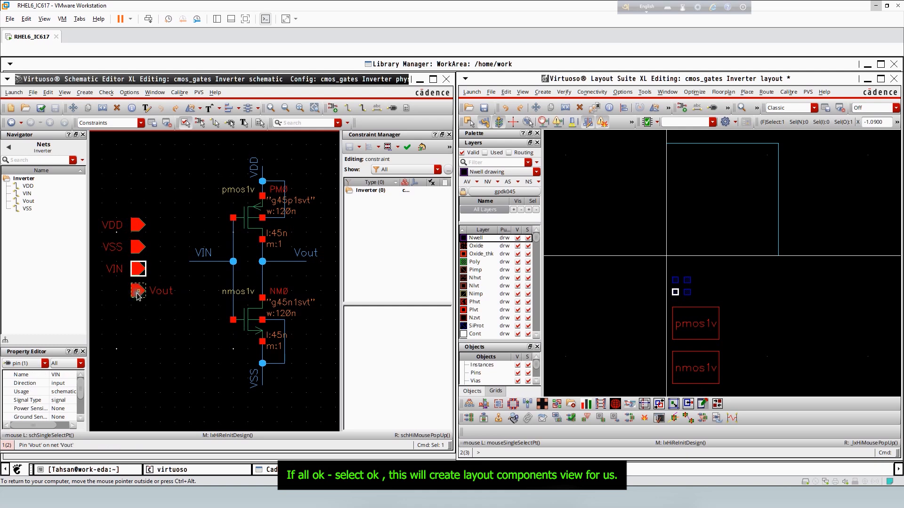
left_click(138, 291)
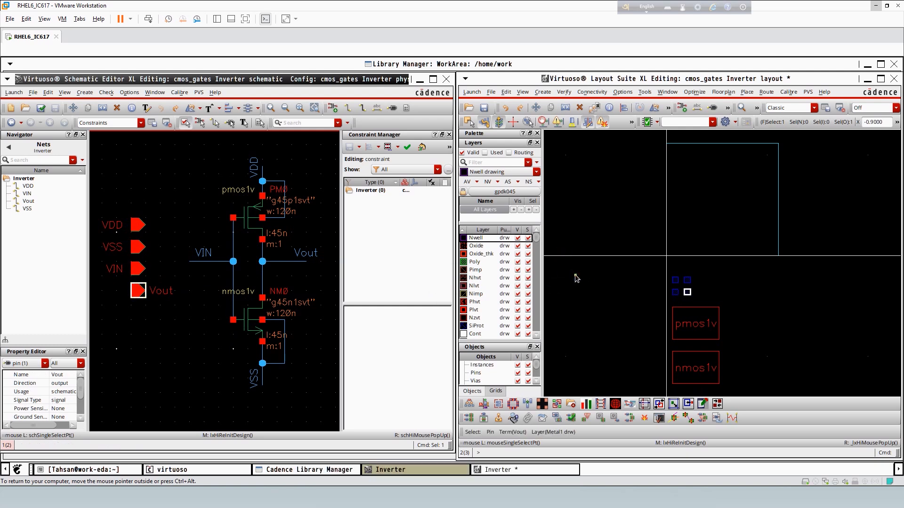
left_click(736, 306)
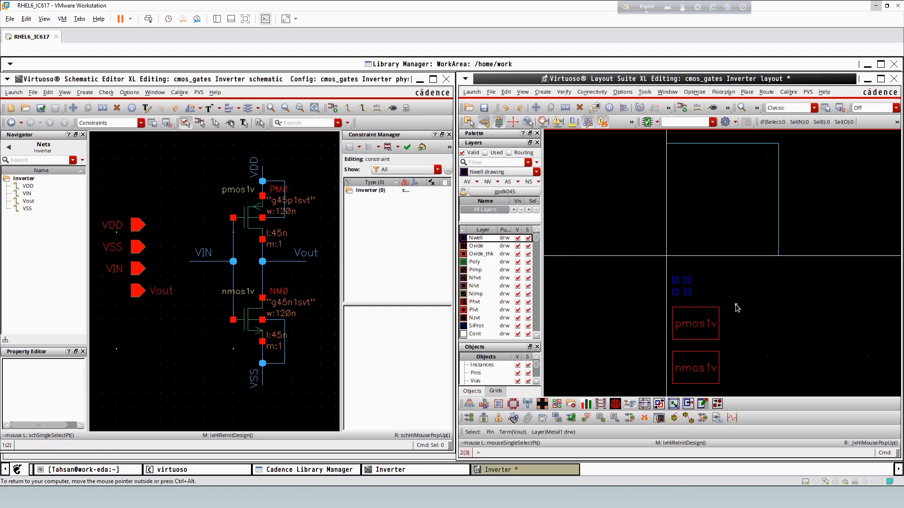
Display the transistors' full internal layers in the layout and move both transistors and all four pins inside the PR boundary.
key("shift+f")
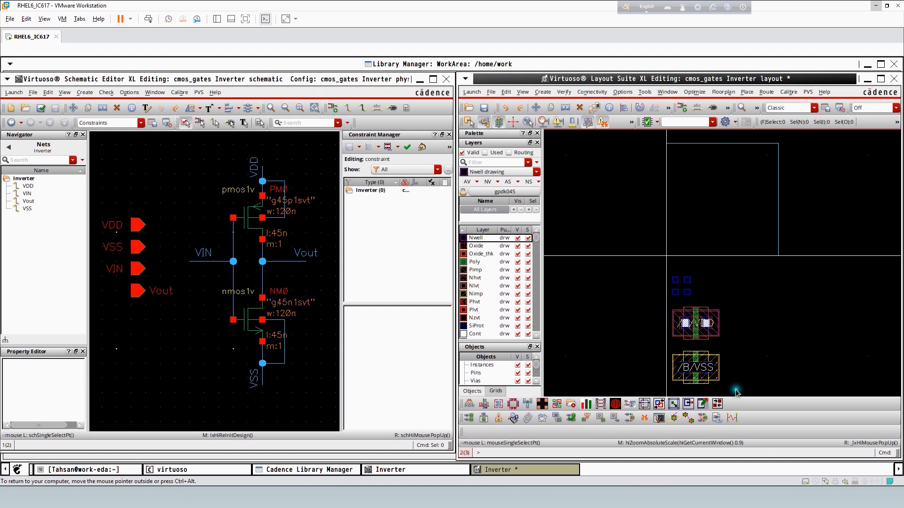
left_click_drag(659, 271, 739, 395)
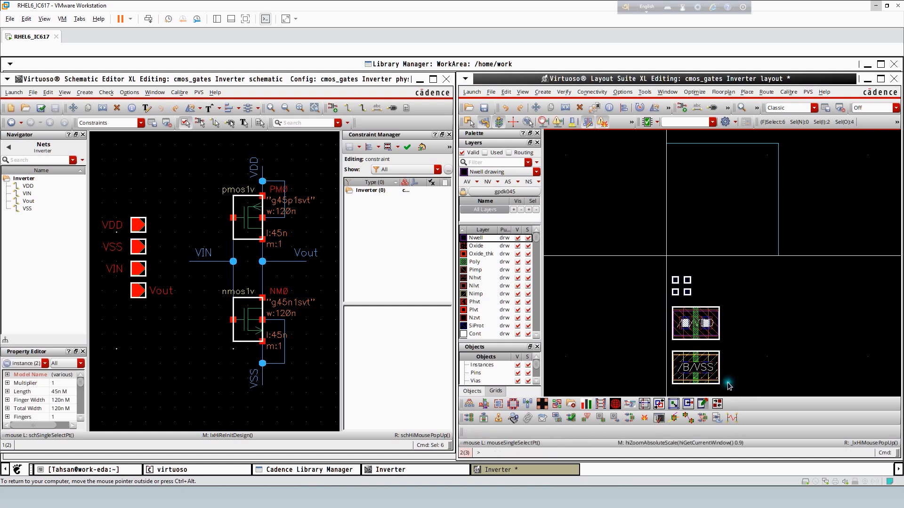
key("m")
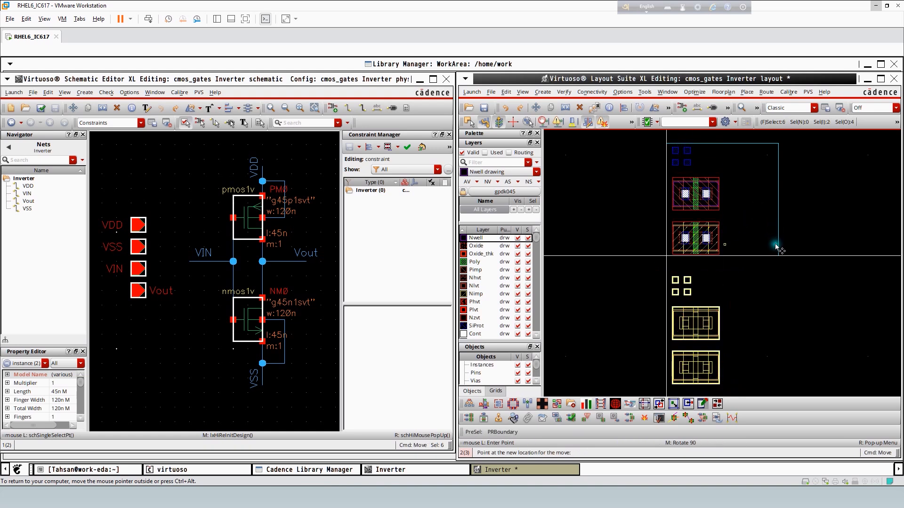
left_click(772, 241)
key("f")
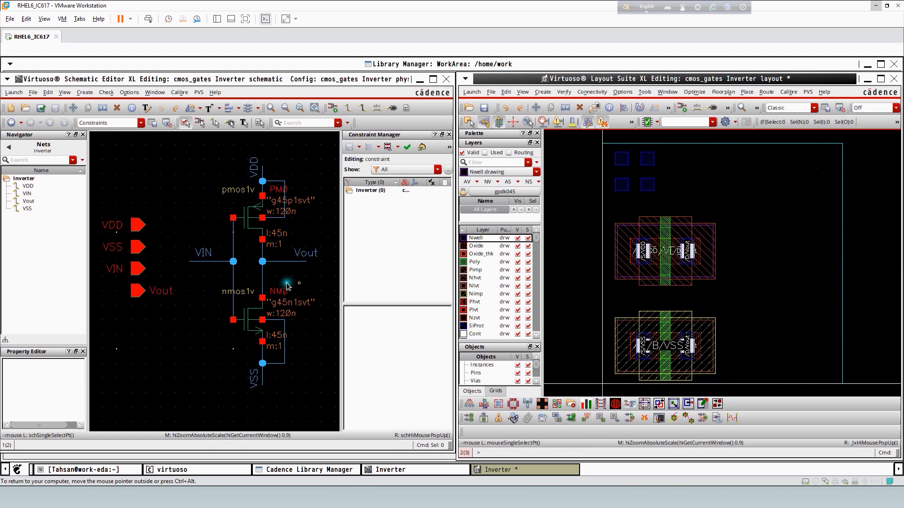
Select the PMOS, the NMOS and the four pins together in the schematic to examine their counterparts inside the PR boundary.
left_click(262, 214)
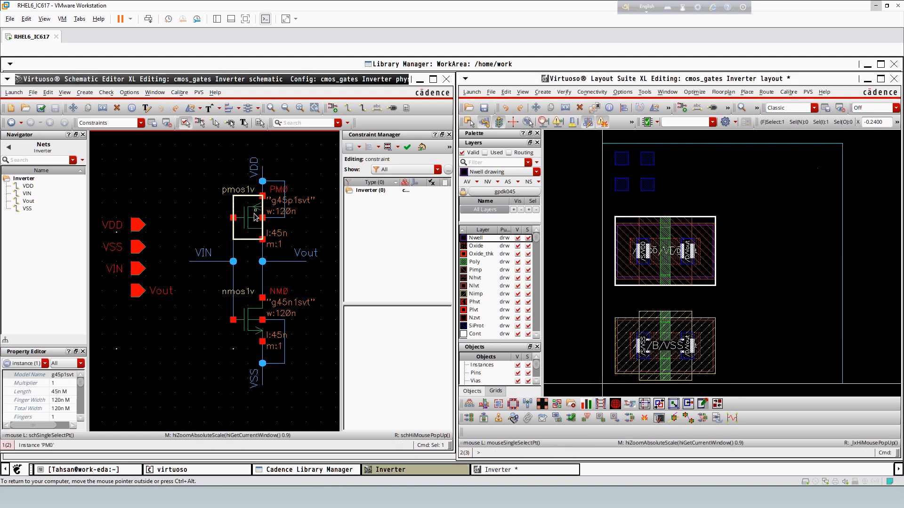
left_click(250, 321)
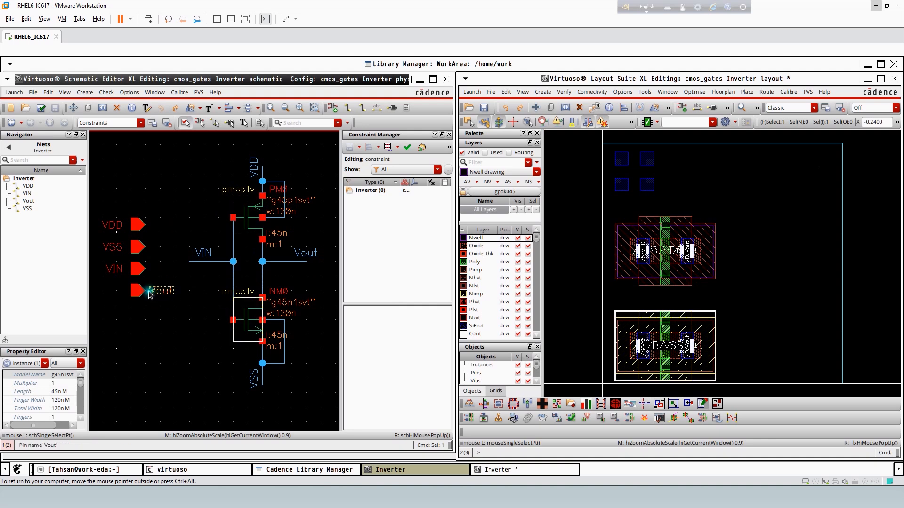
left_click_drag(146, 327, 119, 212)
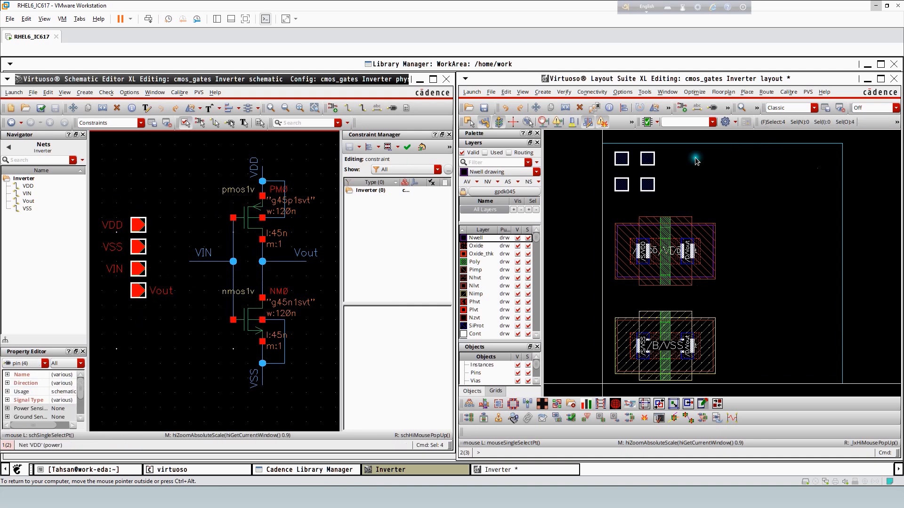